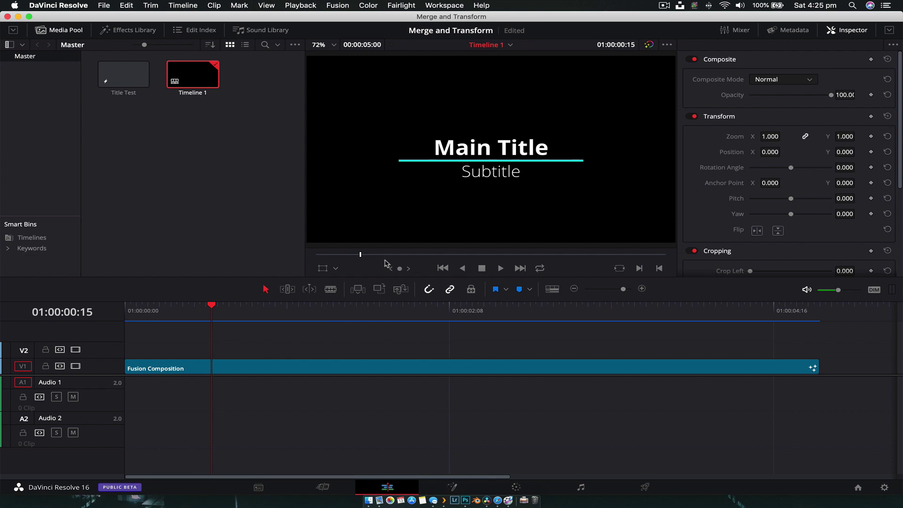
Scrub back and forth through the title clip to preview it
scroll(195, 319, right, 5)
scroll(211, 335, left, 8)
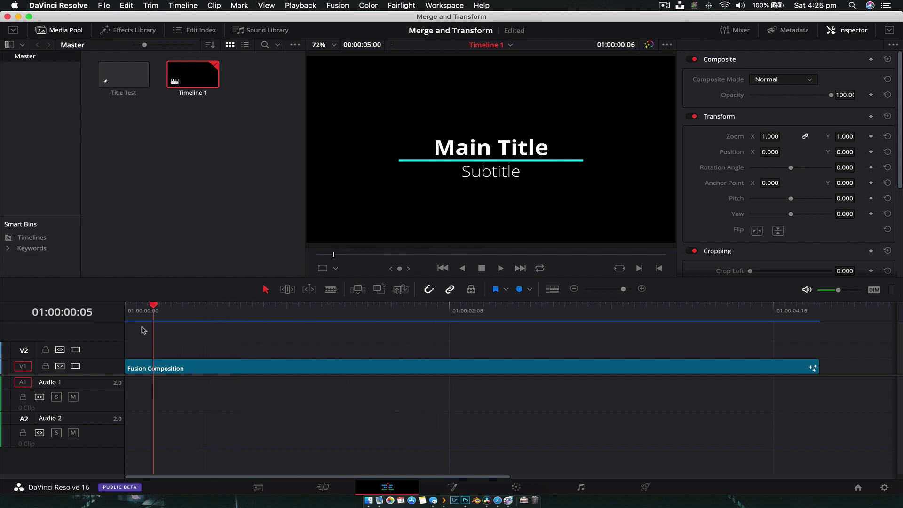
drag(142, 328, 237, 316)
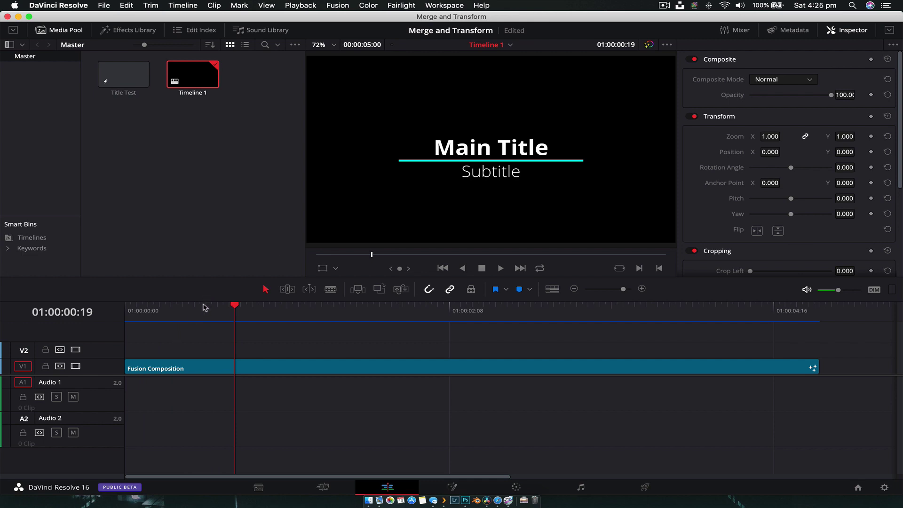
scroll(203, 308, left, 3)
scroll(207, 309, right, 5)
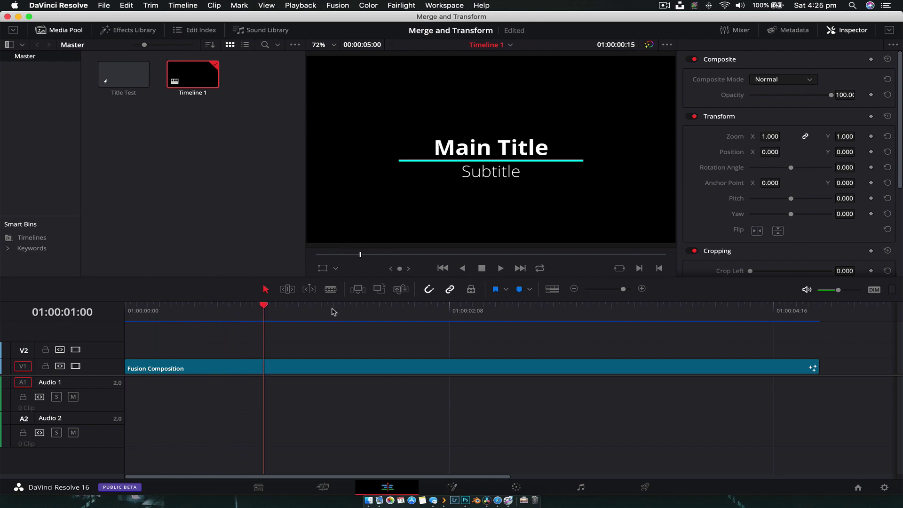
mouse_move(333, 312)
mouse_down()
mouse_move(298, 302)
mouse_move(328, 314)
mouse_up()
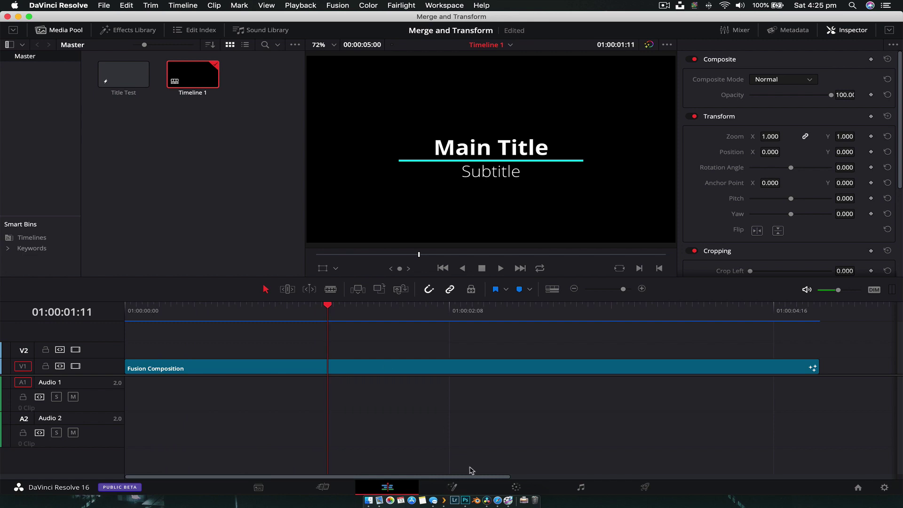
In Fusion, inspect the Background1, Main Title, Subtitle and Background2 nodes
click(451, 487)
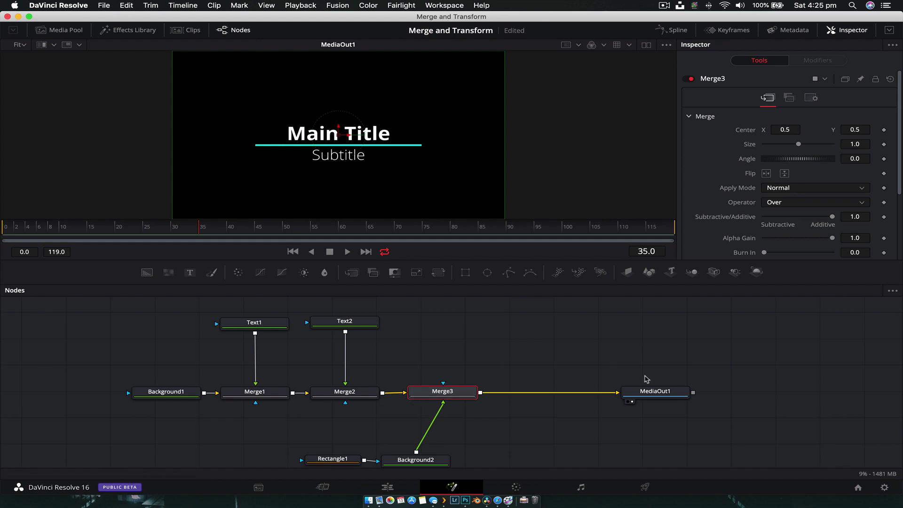
click(652, 391)
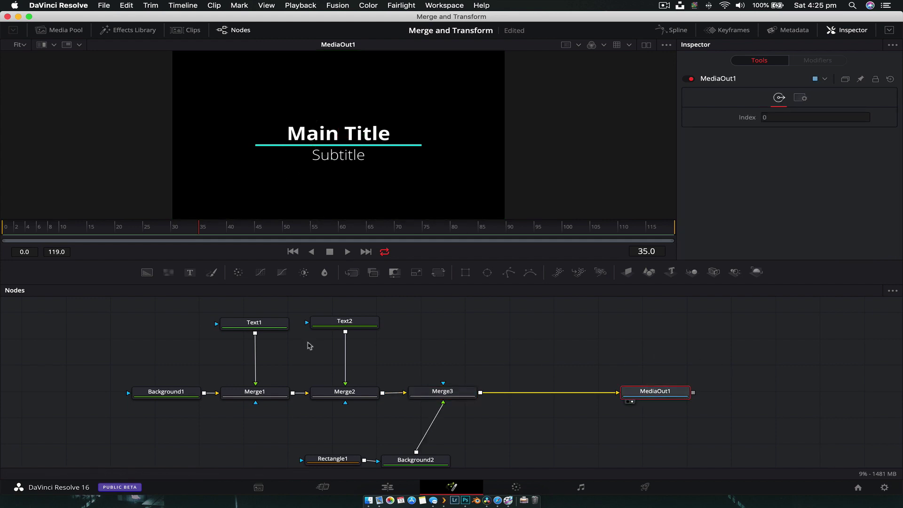
drag(163, 394, 121, 395)
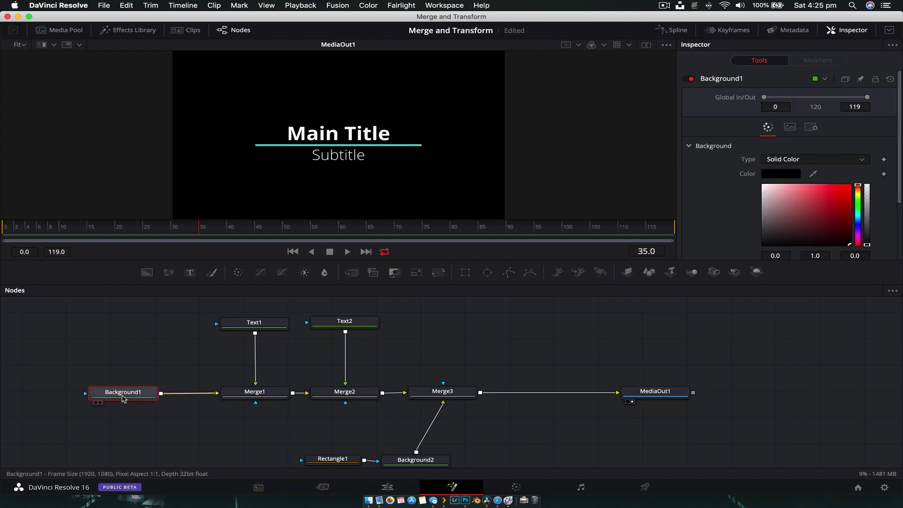
click(256, 324)
click(343, 320)
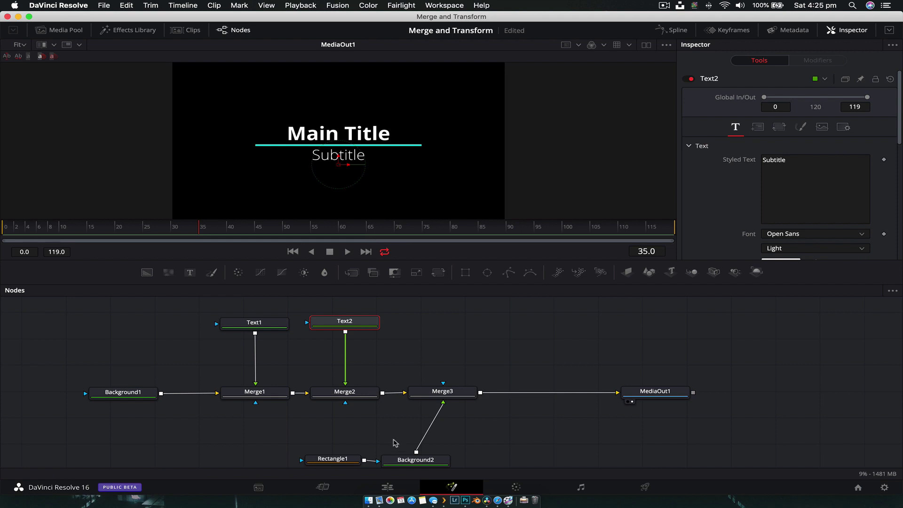
click(409, 460)
scroll(409, 461, down, 2)
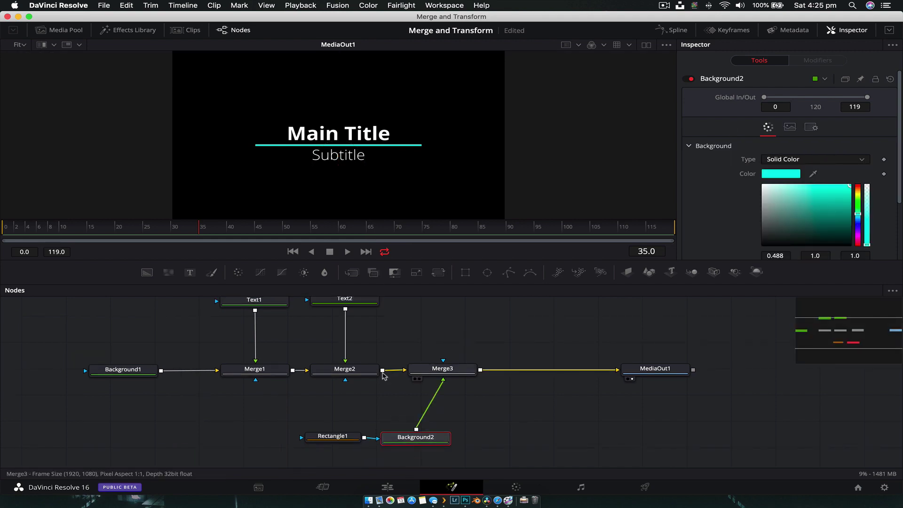
Marquee-select all existing nodes in the graph
click(658, 367)
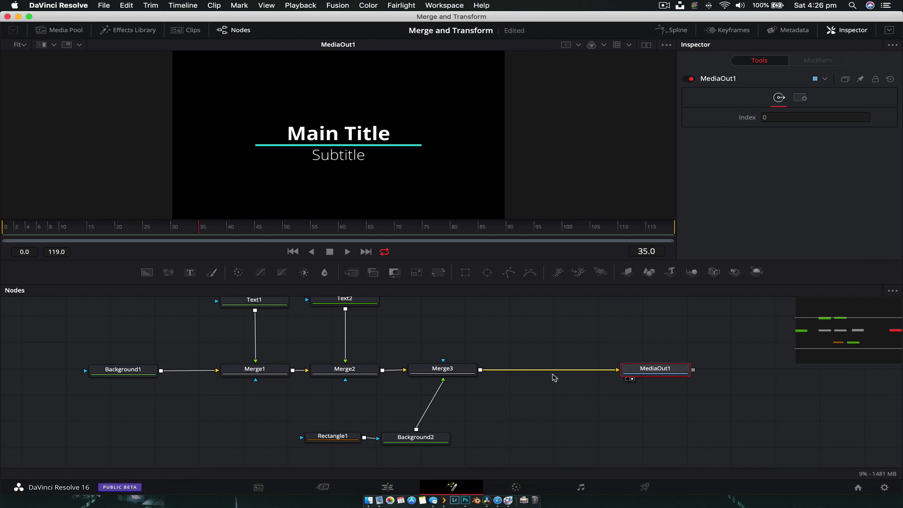
scroll(553, 378, down, 2)
drag(548, 321, 229, 438)
Delete all nodes except MediaOut1 and feed it a new solid black Background1 node
key(Delete)
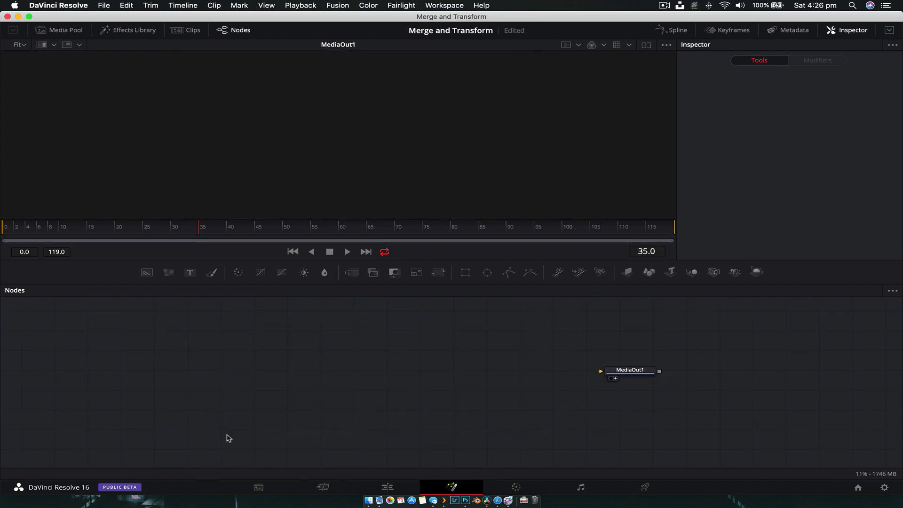
drag(631, 377, 638, 383)
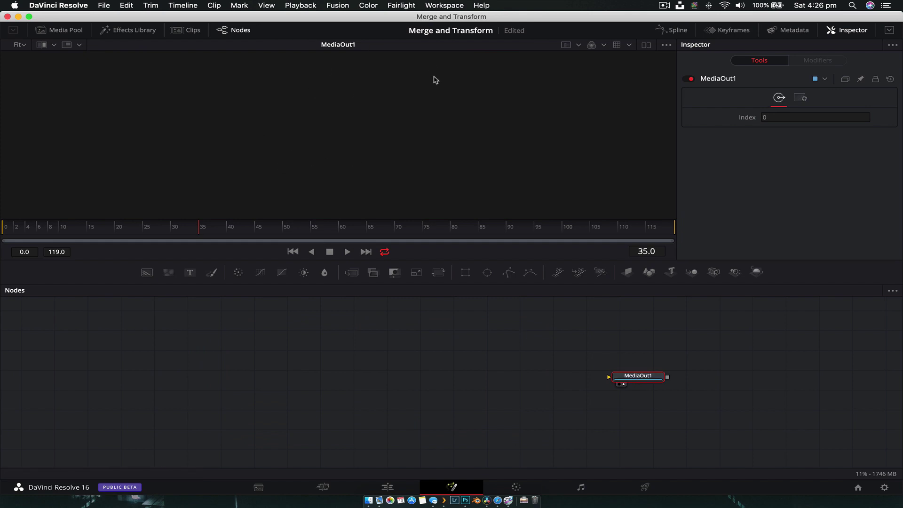
click(646, 45)
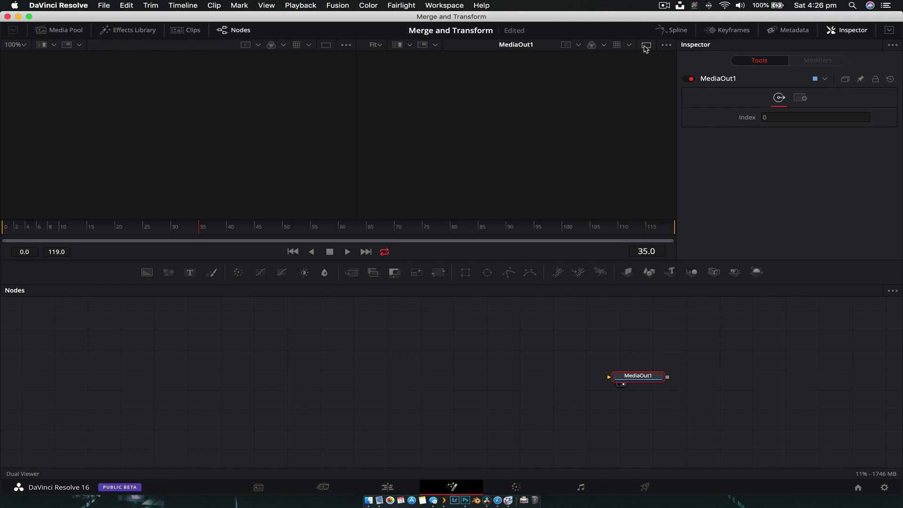
click(645, 46)
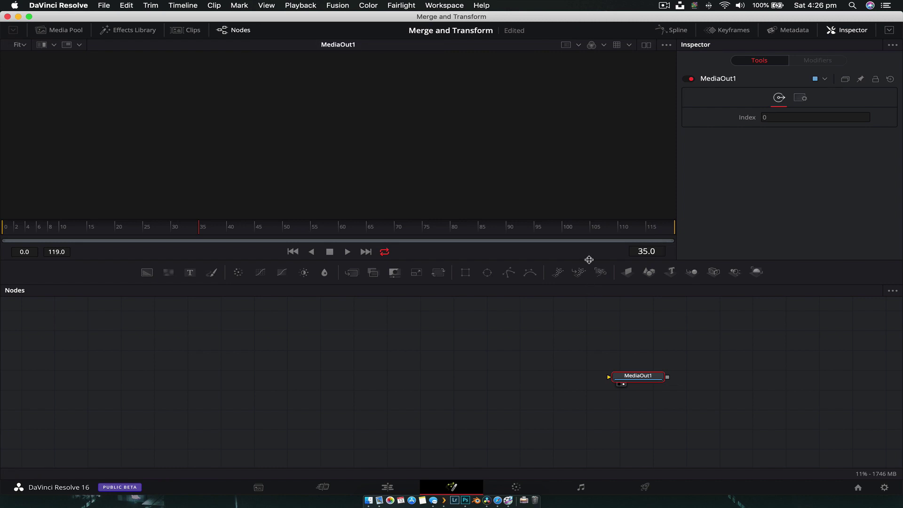
drag(589, 259, 589, 265)
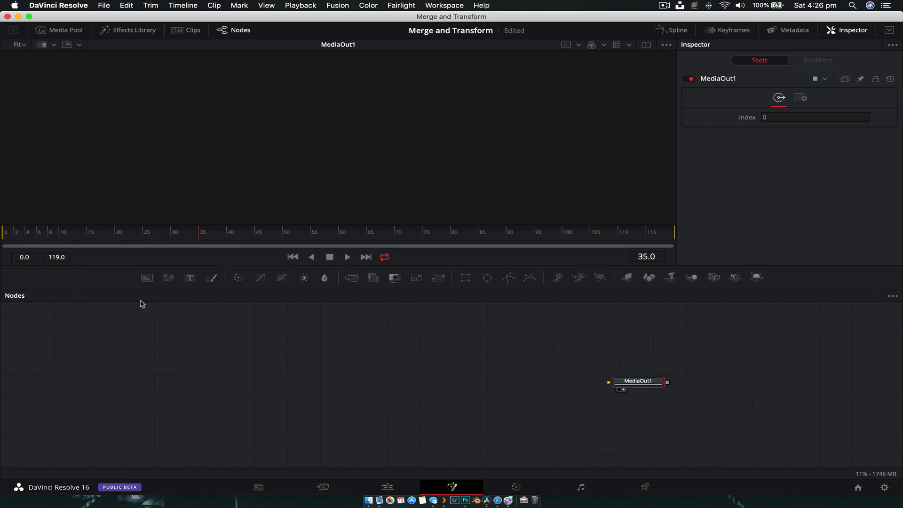
drag(146, 279, 629, 388)
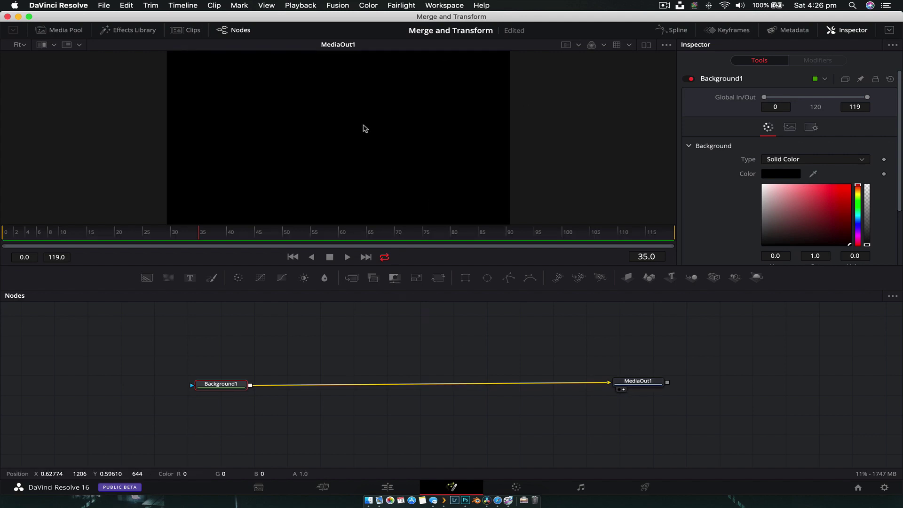
Add a Text+ node, Text1, above Background1 with its text set to 'Main Title'
click(240, 338)
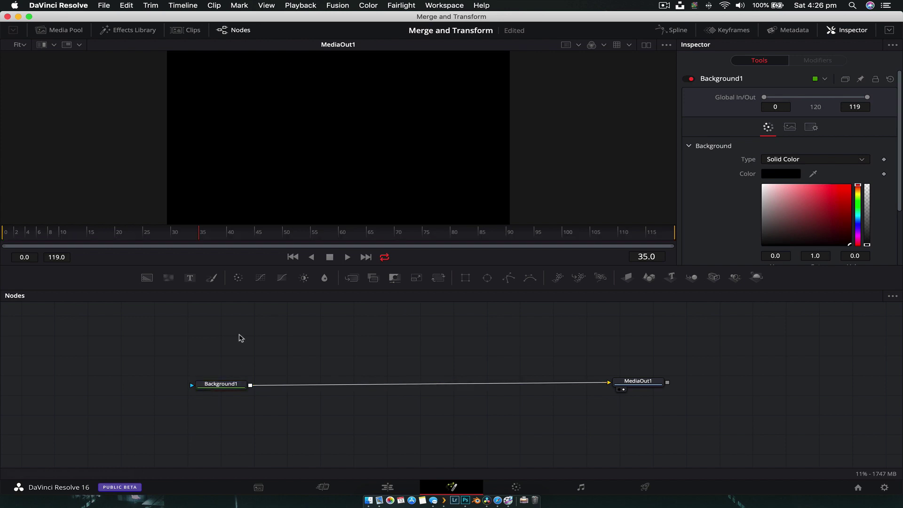
key(shift+space)
text(te)
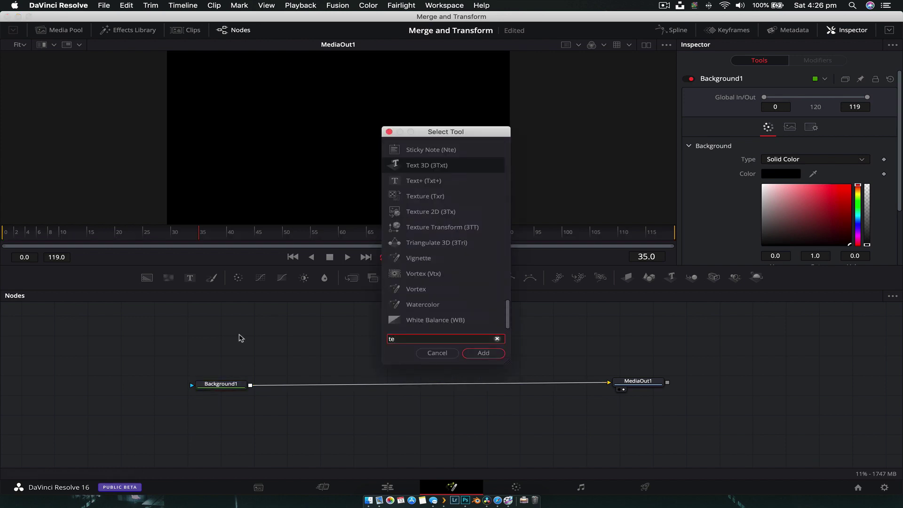
click(417, 186)
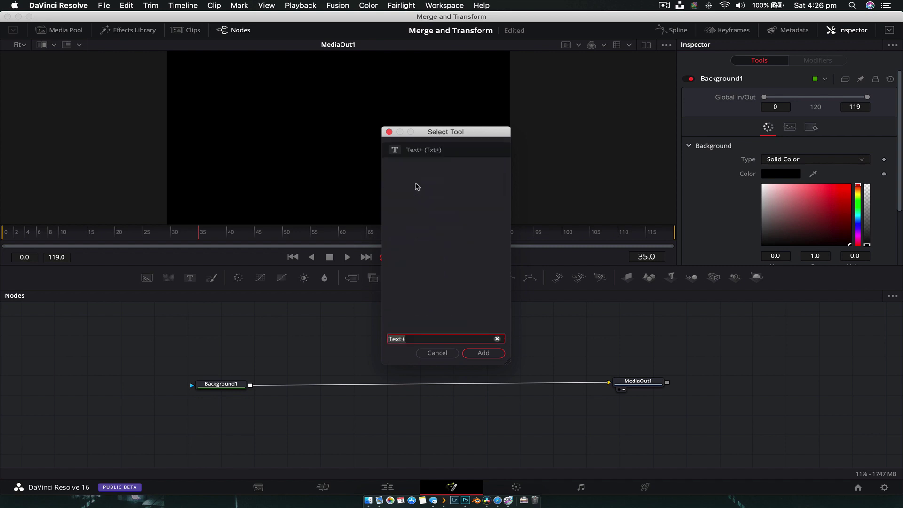
key(Return)
drag(247, 337, 292, 337)
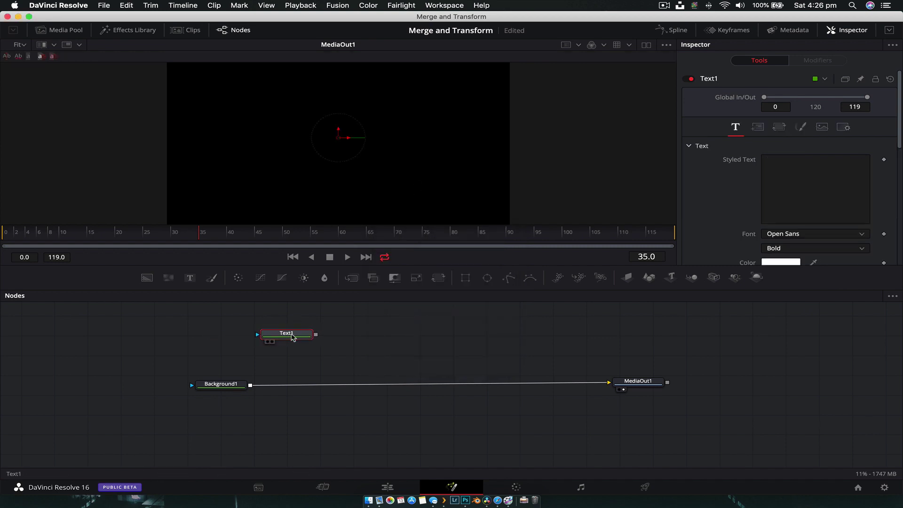
click(789, 201)
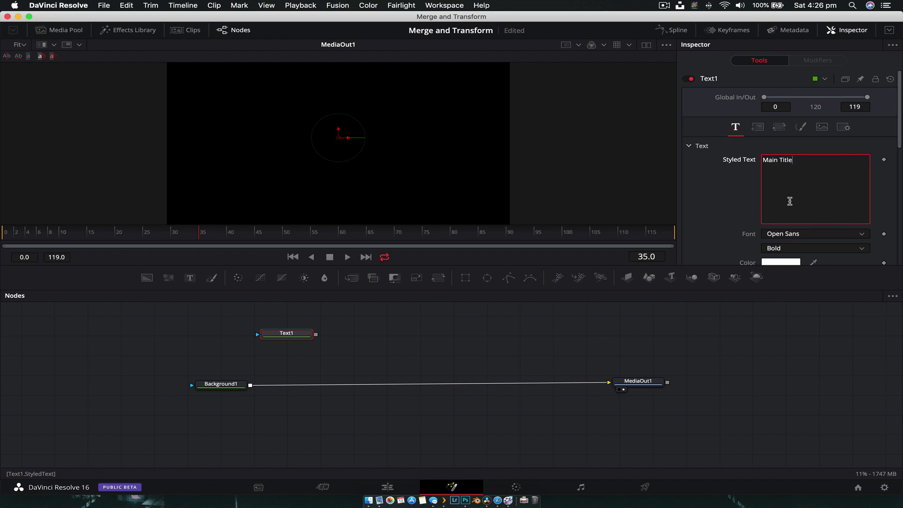
Rename the Text1 node to MAIN
right_click(290, 336)
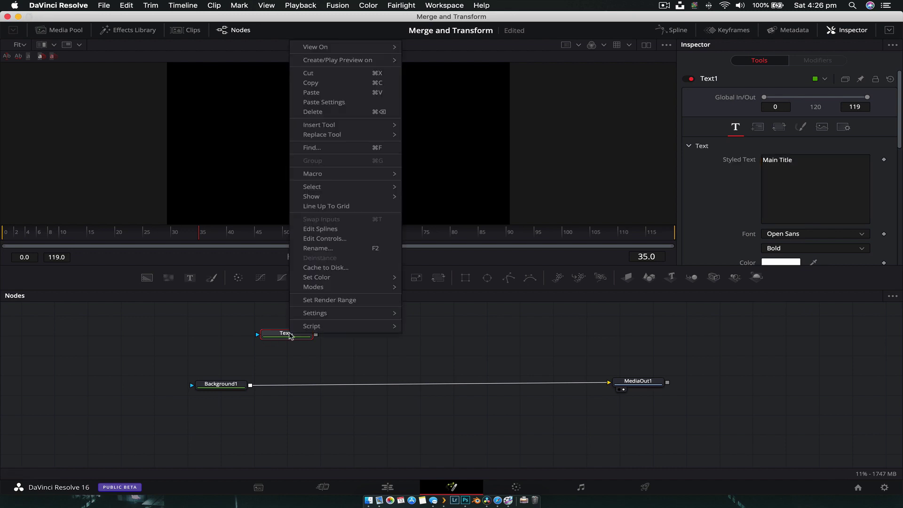
click(332, 248)
text(MAIN)
key(Return)
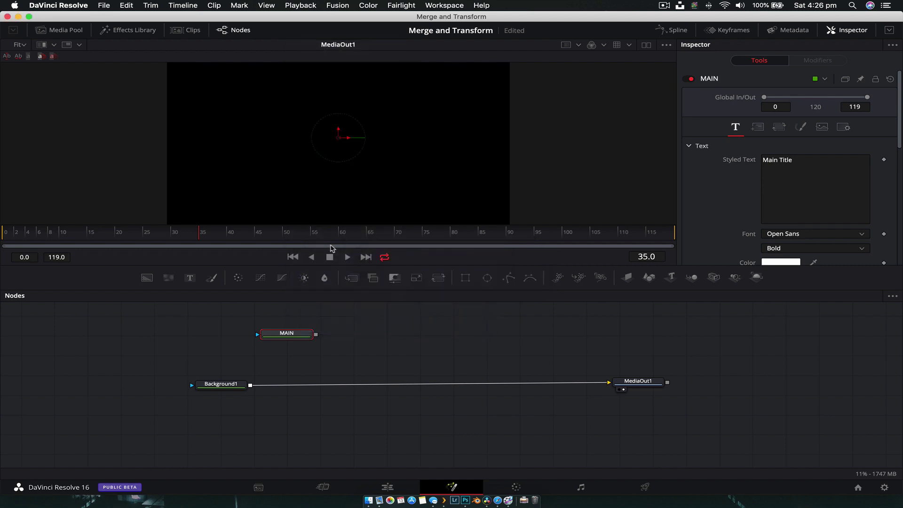
mouse_move(294, 337)
mouse_down()
mouse_move(301, 334)
mouse_move(284, 330)
mouse_move(300, 327)
mouse_up()
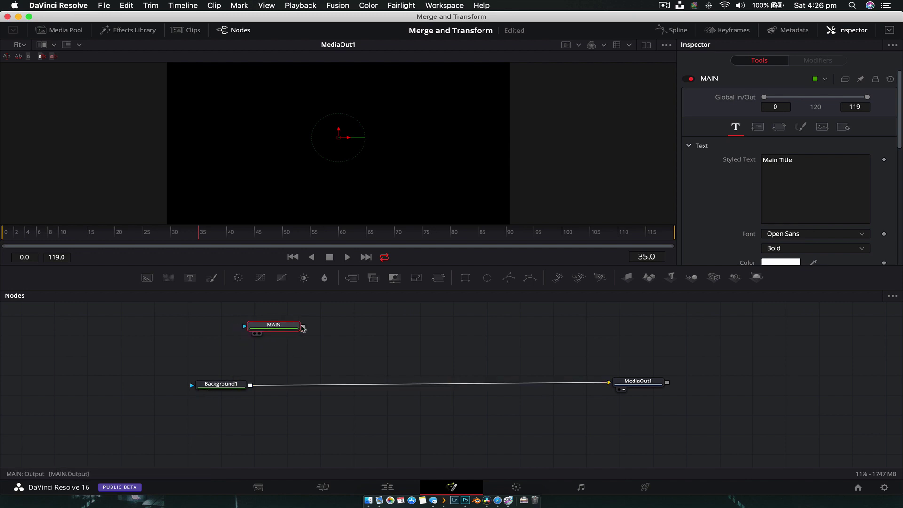
Merge MAIN over Background1 through Merge1 into MediaOut1 and tidy the node layout
drag(303, 327, 251, 385)
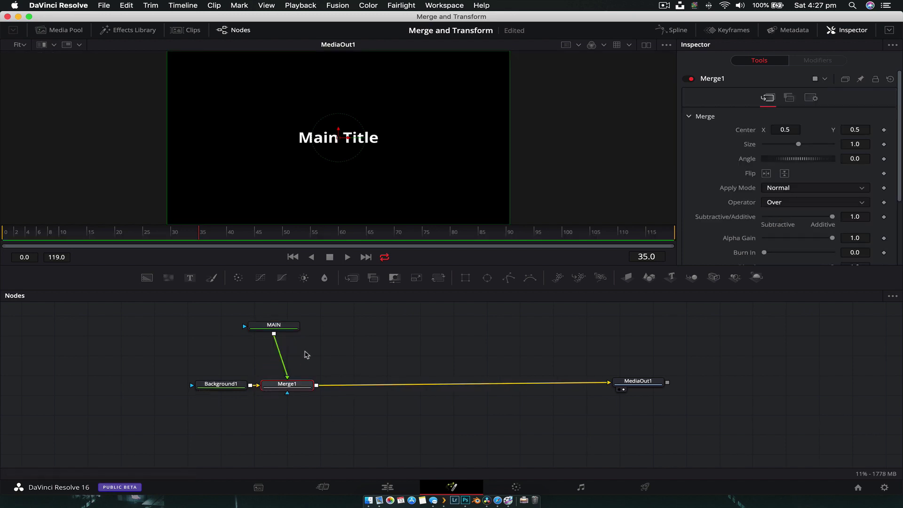
drag(275, 327, 288, 329)
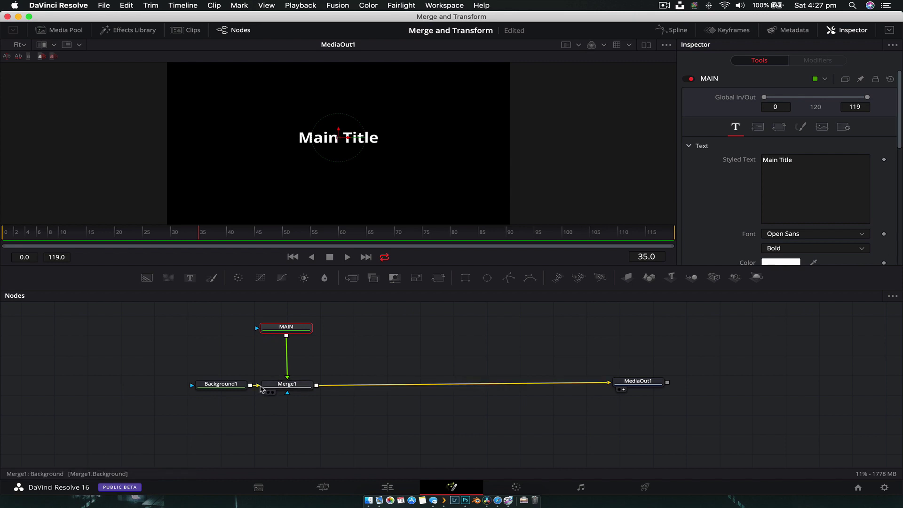
drag(234, 386, 203, 388)
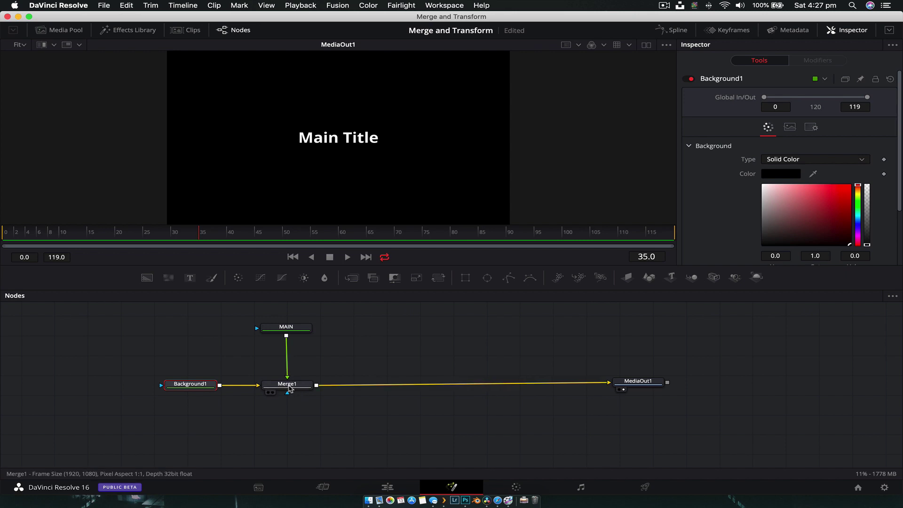
mouse_move(293, 329)
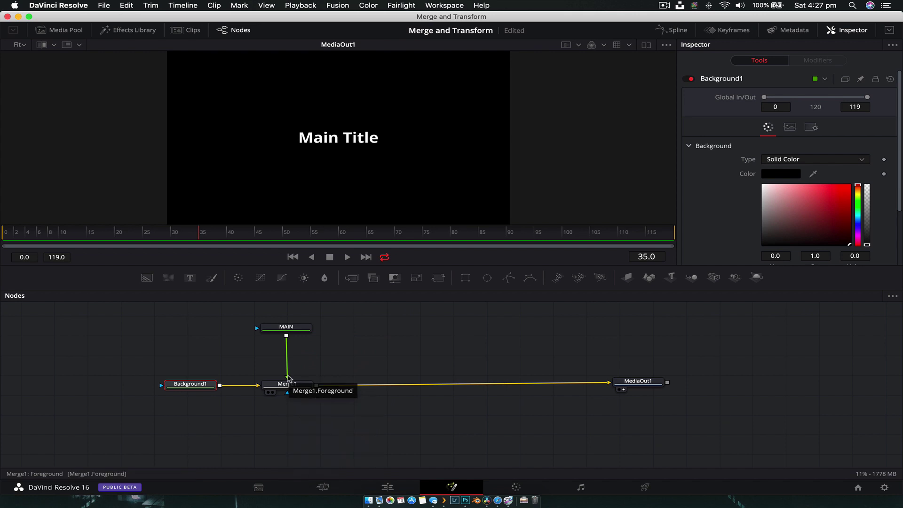
mouse_move(288, 396)
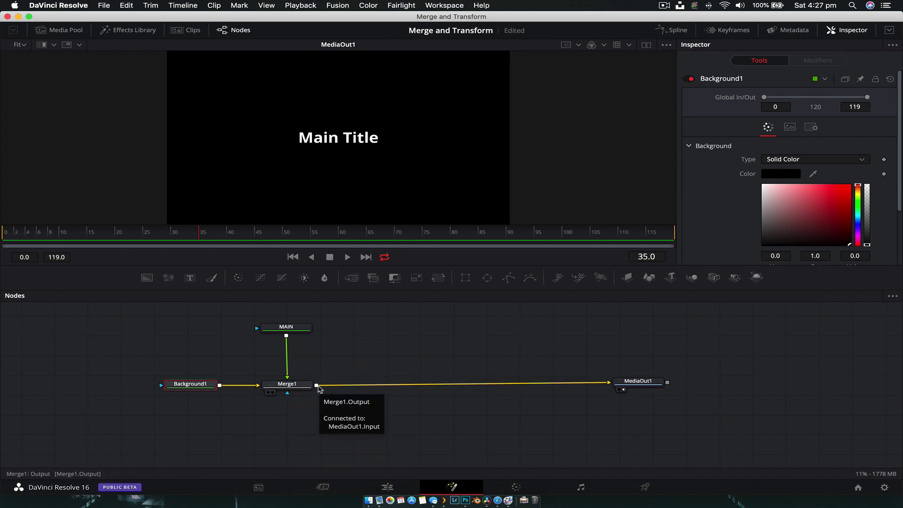
mouse_move(645, 380)
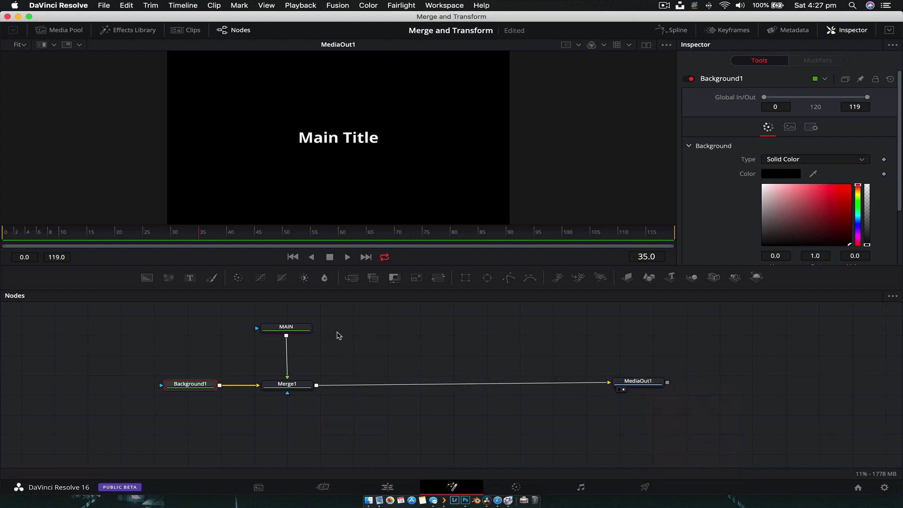
drag(295, 326, 296, 328)
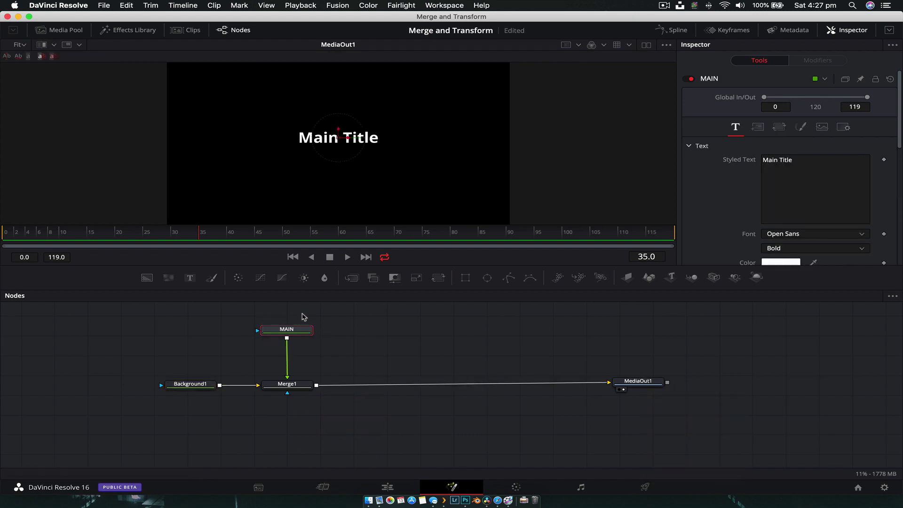
click(326, 329)
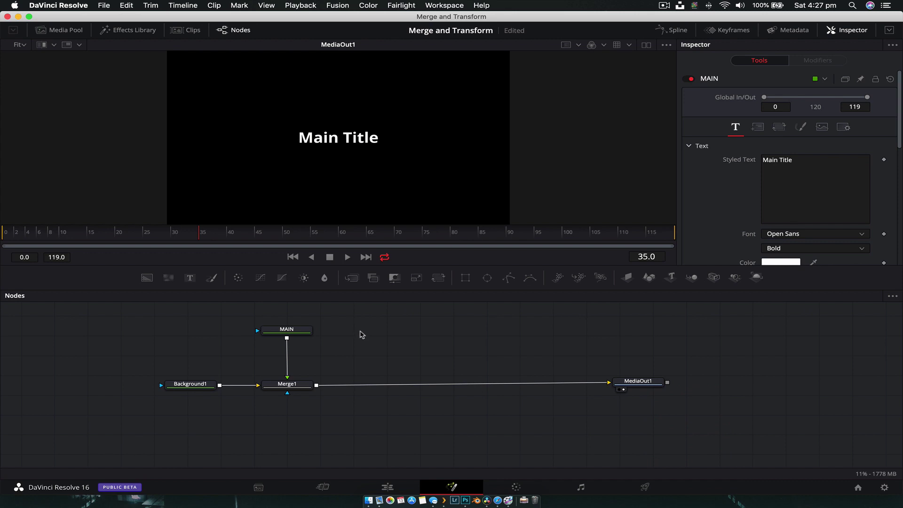
key(shift+space)
Add a second Text+ node reading 'Sub Title' with Light font weight
click(478, 354)
drag(338, 332, 339, 451)
click(781, 184)
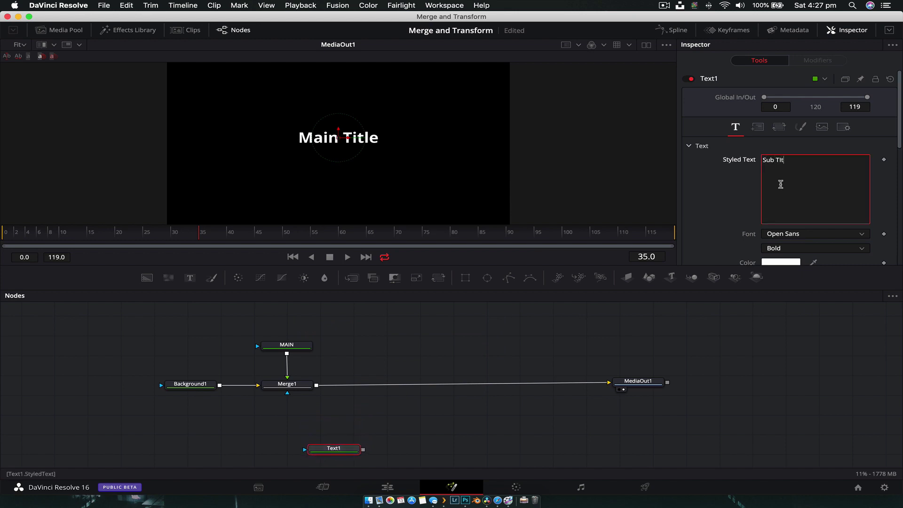
scroll(781, 184, down, 3)
click(781, 191)
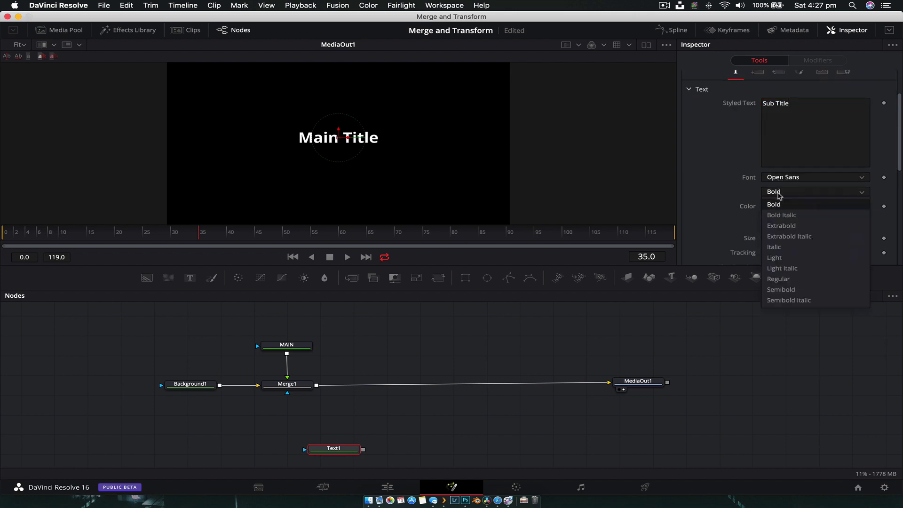
click(781, 258)
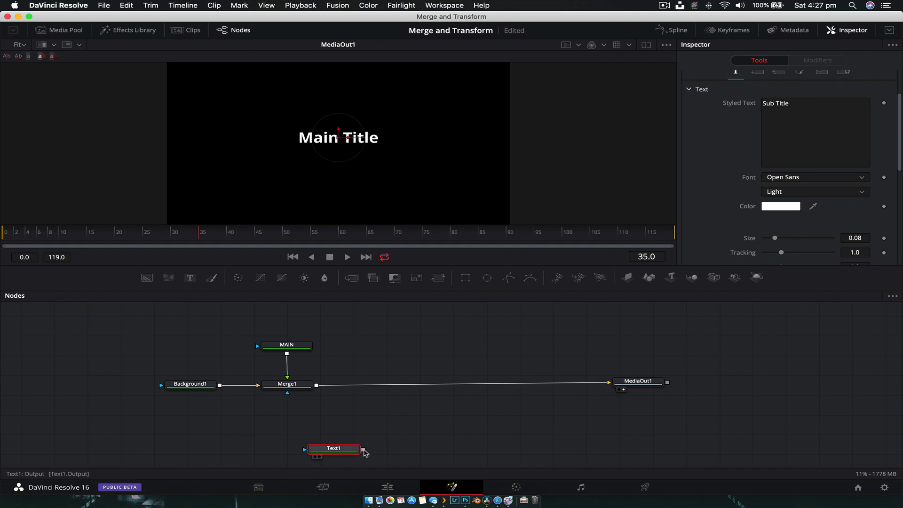
Merge the Sub Title text over Merge1 through a new Merge2 feeding MediaOut1
drag(363, 450, 316, 387)
drag(413, 440, 381, 373)
drag(335, 440, 371, 440)
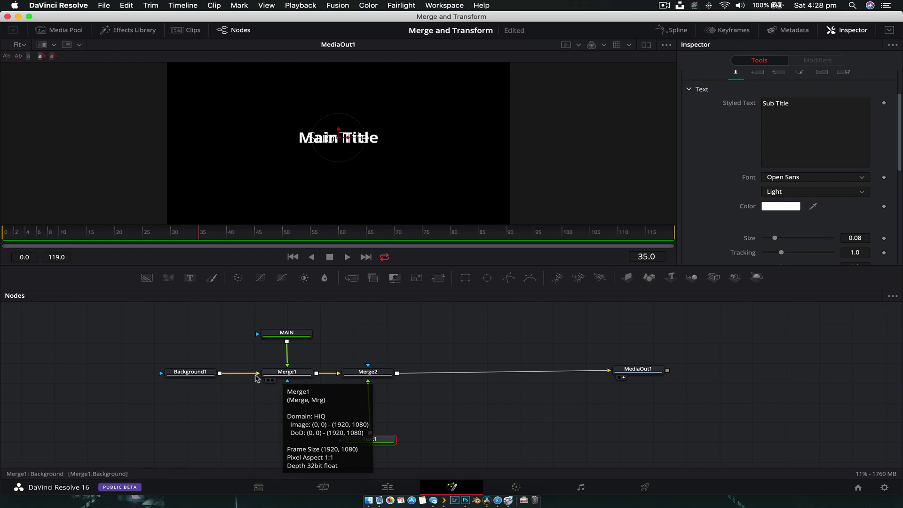
Save the project and straighten the Text1 and Merge2 node chain
key(super+s)
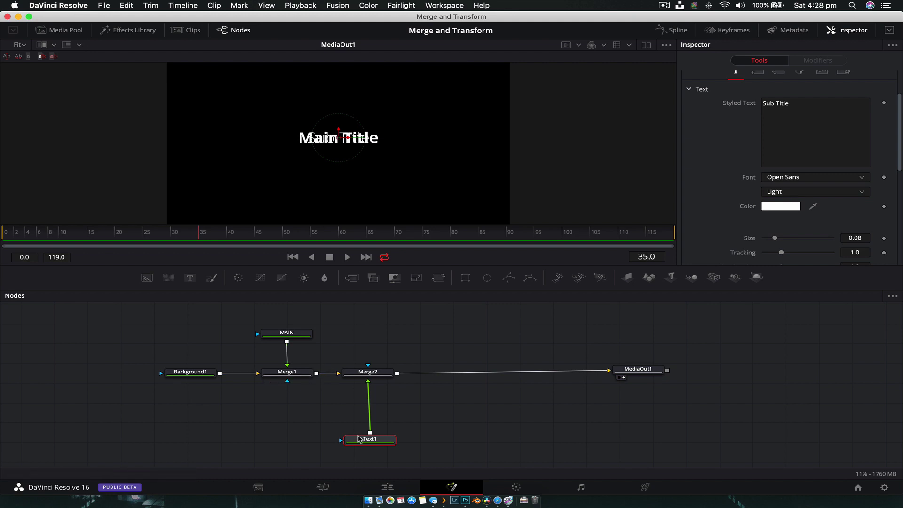
drag(369, 440, 365, 440)
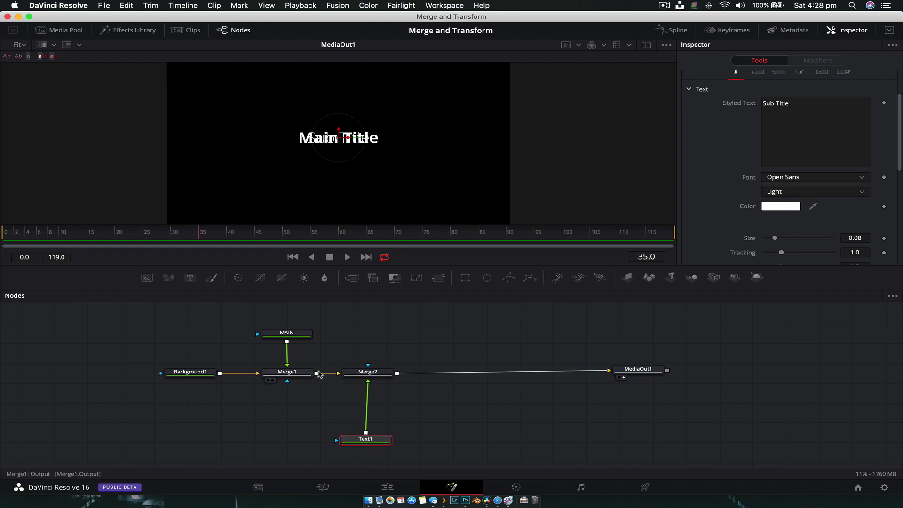
drag(361, 373, 360, 371)
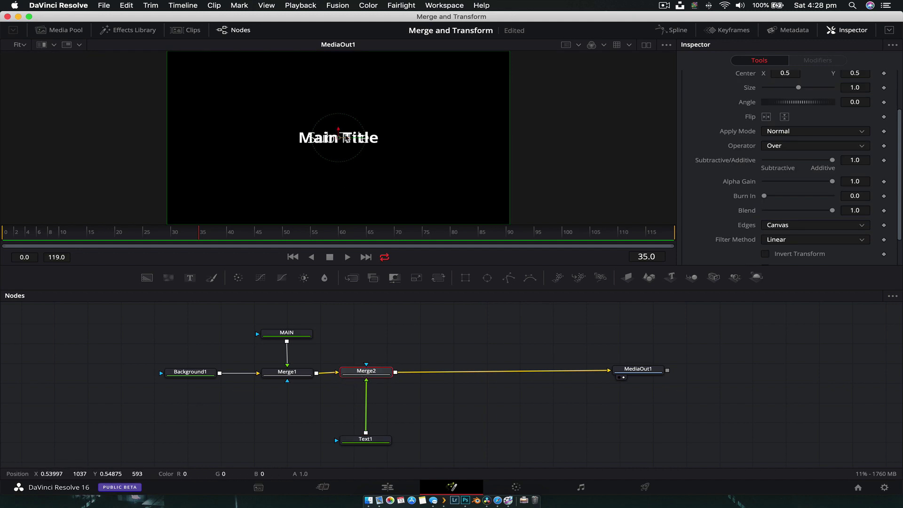
Rename the subtitle node to 'Sub' and move Sub Title just below Main Title
click(367, 442)
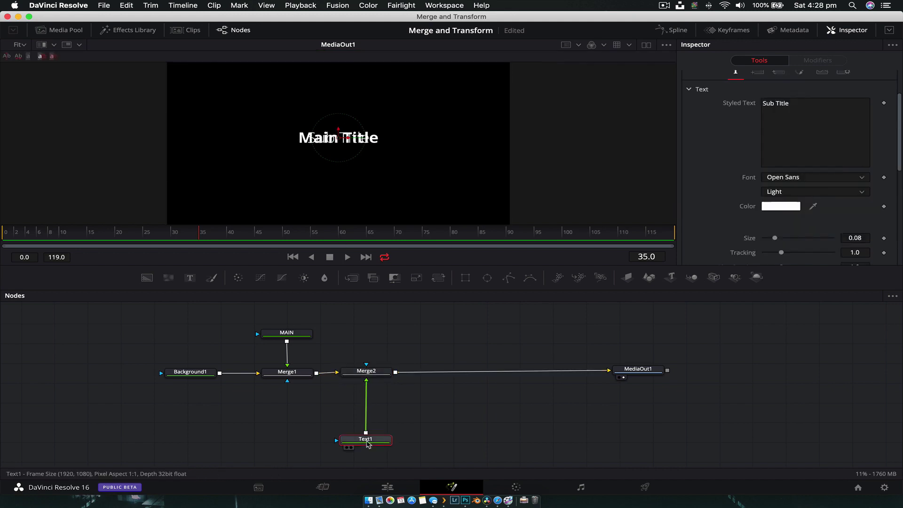
right_click(368, 444)
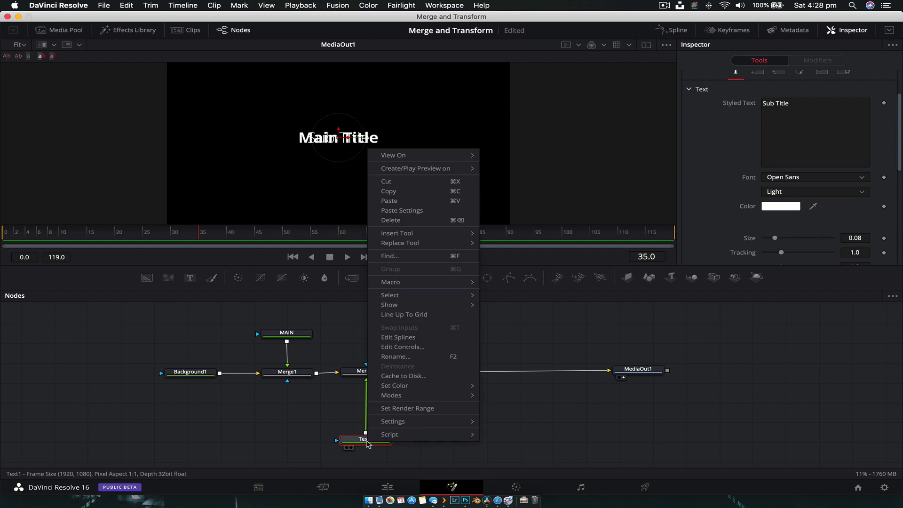
click(423, 362)
text(Sub)
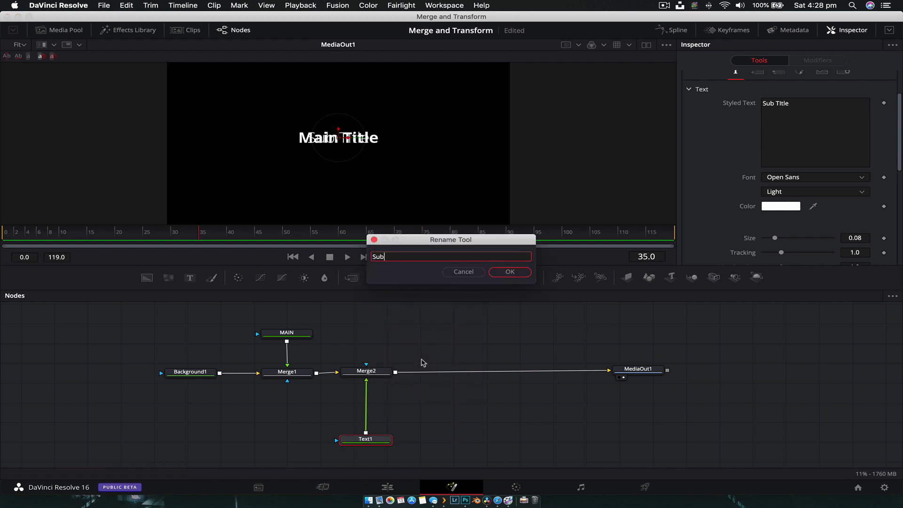
key(Return)
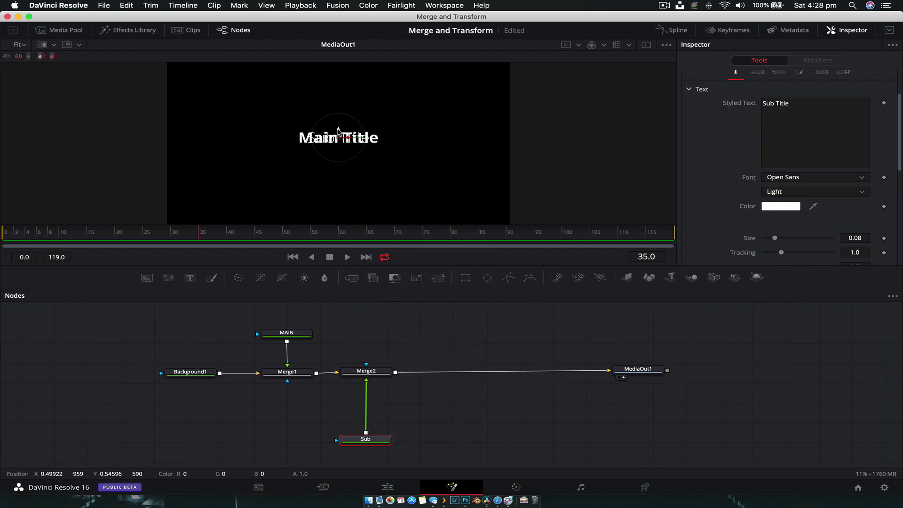
drag(338, 131, 339, 151)
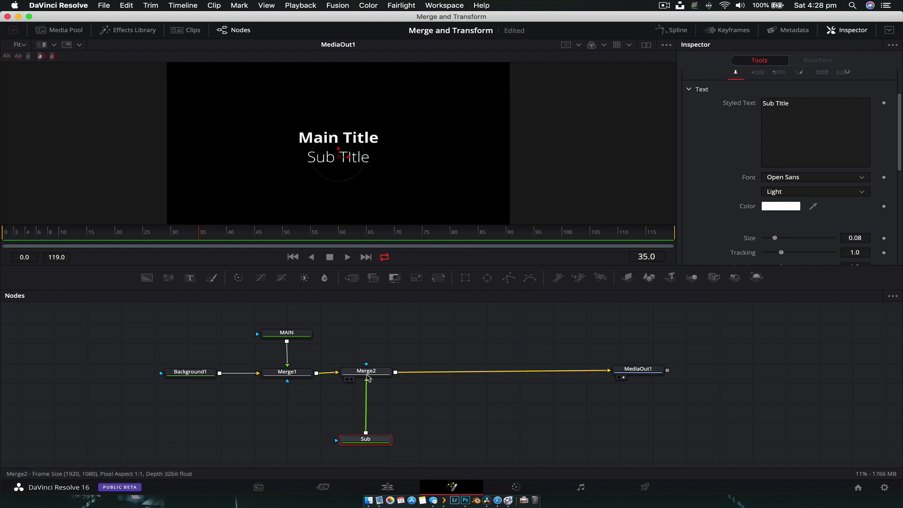
Add a Background2 node after the Merge2 node
click(368, 376)
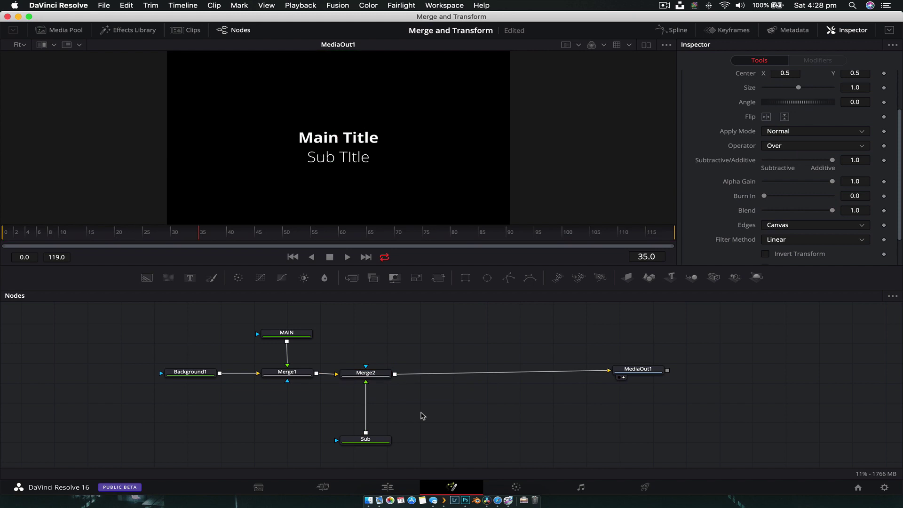
key(shift+space)
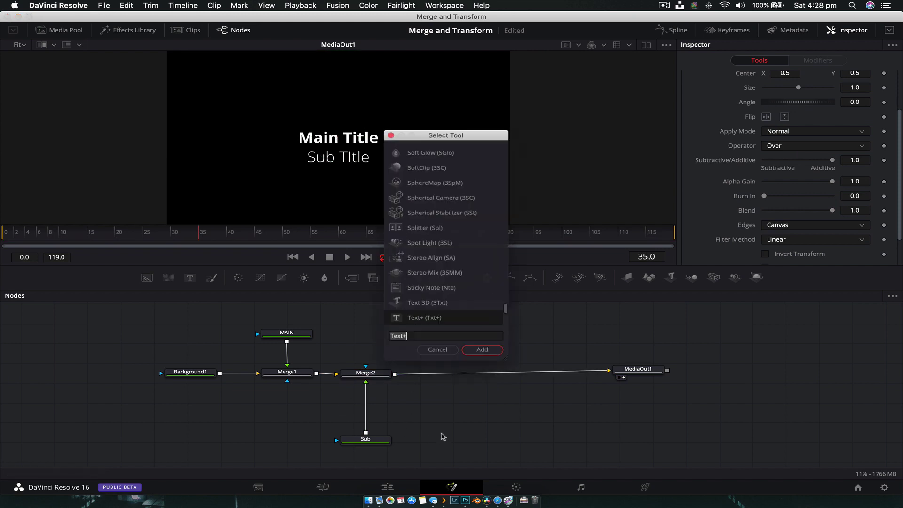
text(Text+)
key(BackSpace)
key(BackSpace)
key(BackSpace)
key(BackSpace)
key(BackSpace)
text(bac)
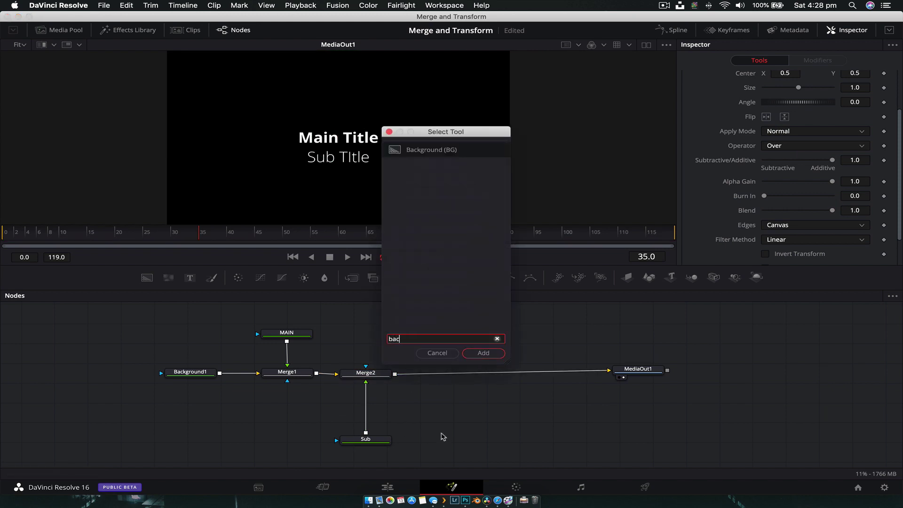
key(Return)
drag(423, 417, 449, 445)
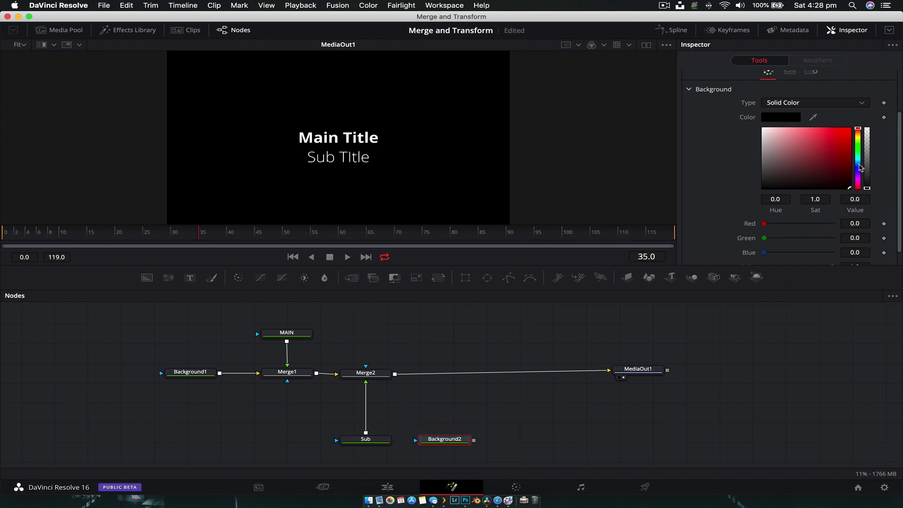
Make Background2 light cyan and merge it over Merge2 through Merge3
click(859, 160)
drag(841, 143, 801, 126)
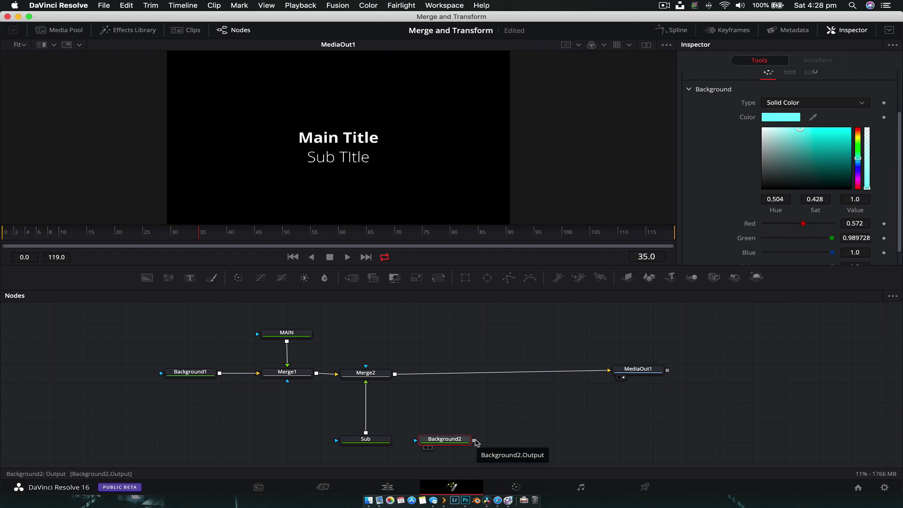
drag(455, 443, 452, 322)
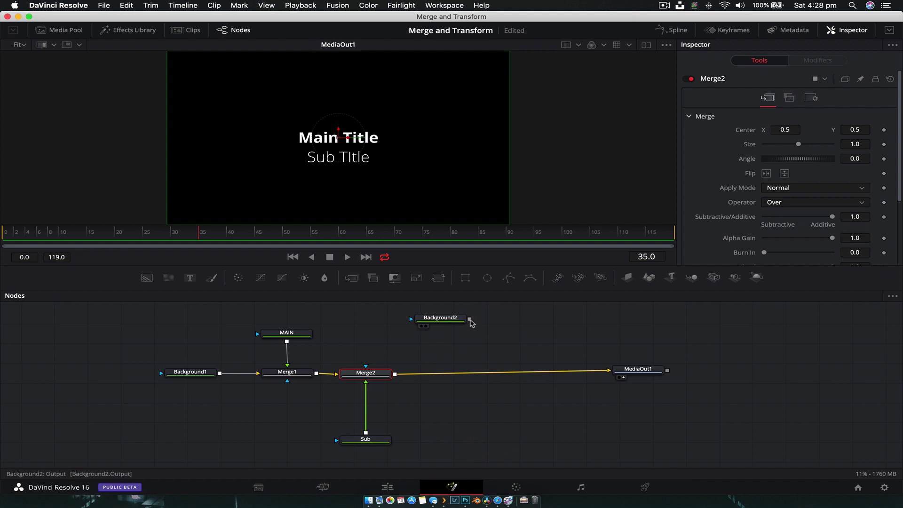
drag(469, 320, 395, 377)
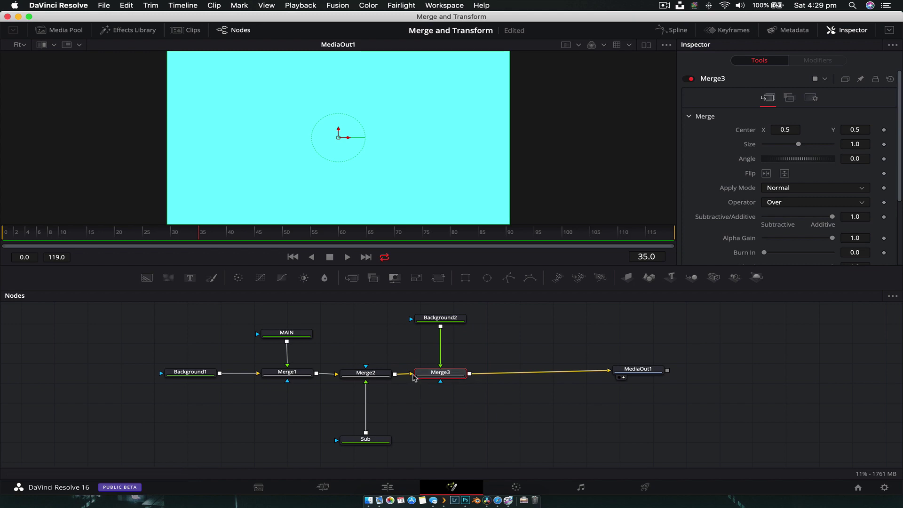
Add a 'Helolo World' text merged via Merge4, then delete both nodes again
drag(191, 282, 470, 374)
drag(559, 432, 526, 377)
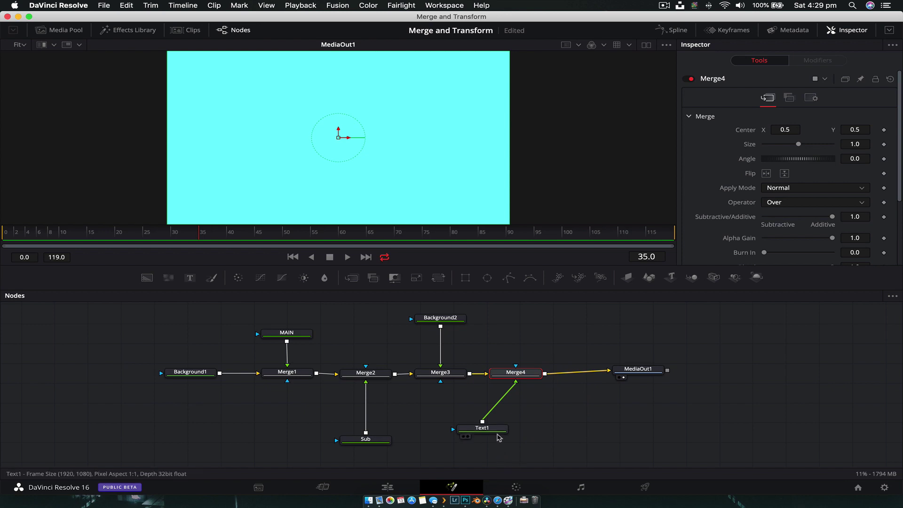
click(485, 429)
click(779, 187)
text(H)
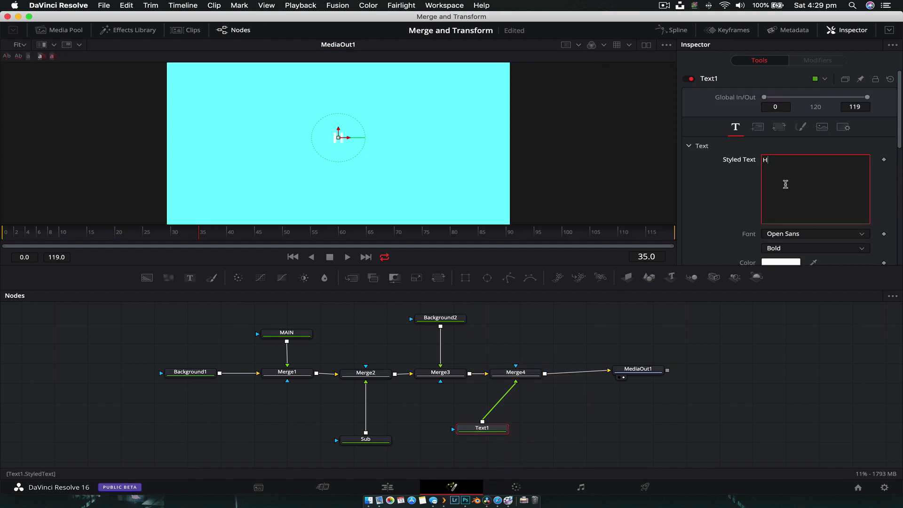
text(elolo World)
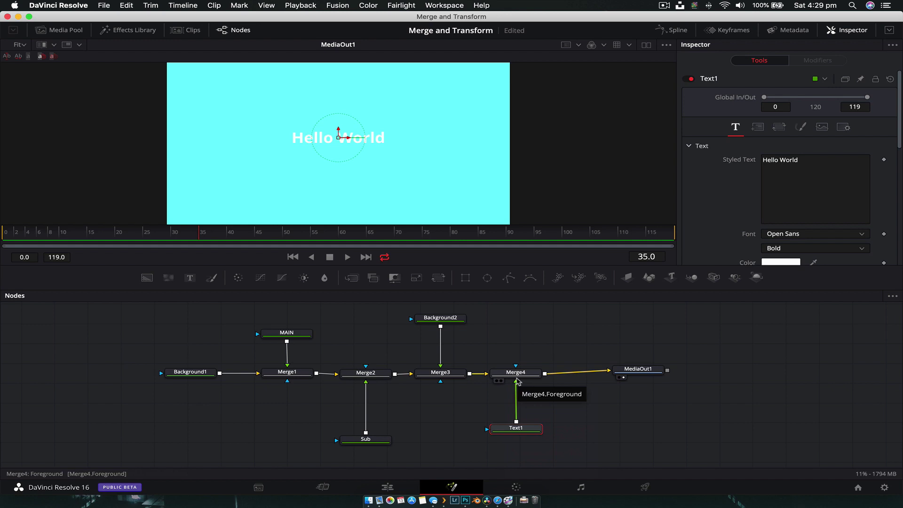
drag(507, 356, 529, 449)
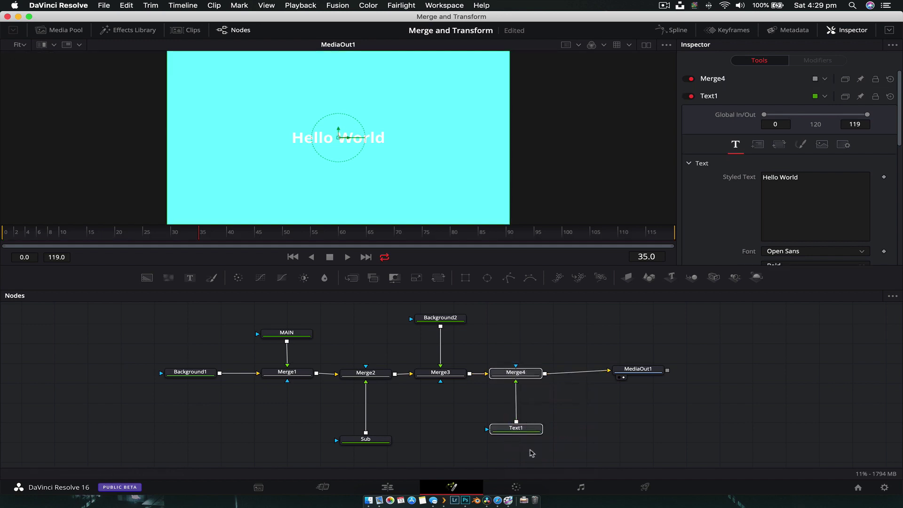
key(Delete)
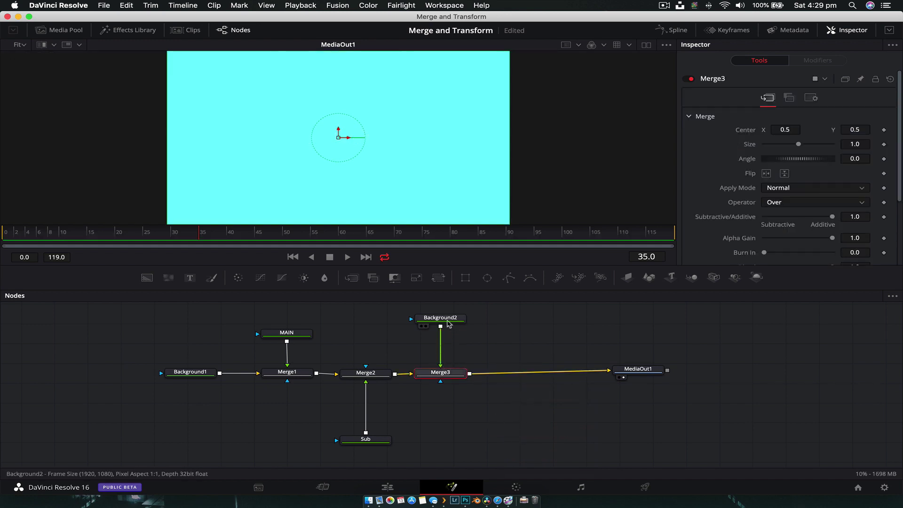
Add a Rectangle1 mask to the Background2 node
click(448, 323)
mouse_move(443, 327)
mouse_down()
mouse_move(462, 325)
mouse_move(442, 332)
mouse_up()
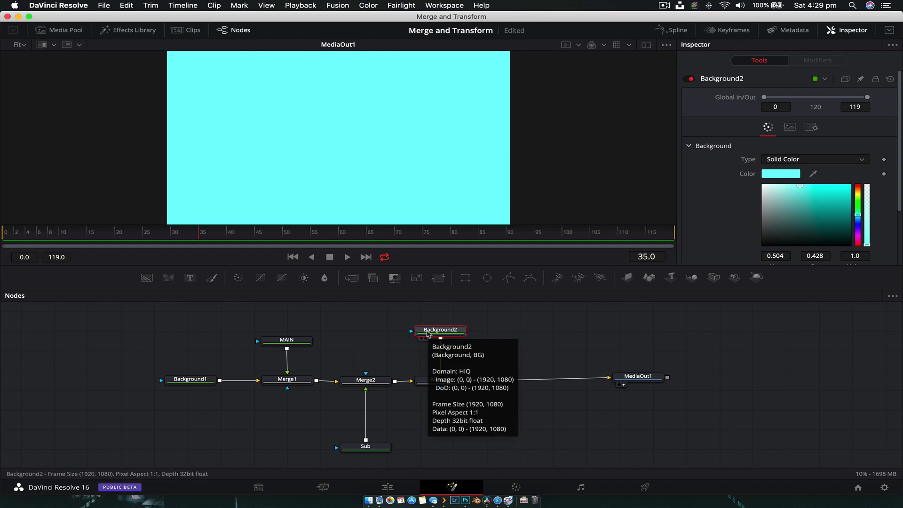
key(shift+space)
text(bac)
key(BackSpace)
key(BackSpace)
key(BackSpace)
text(rec)
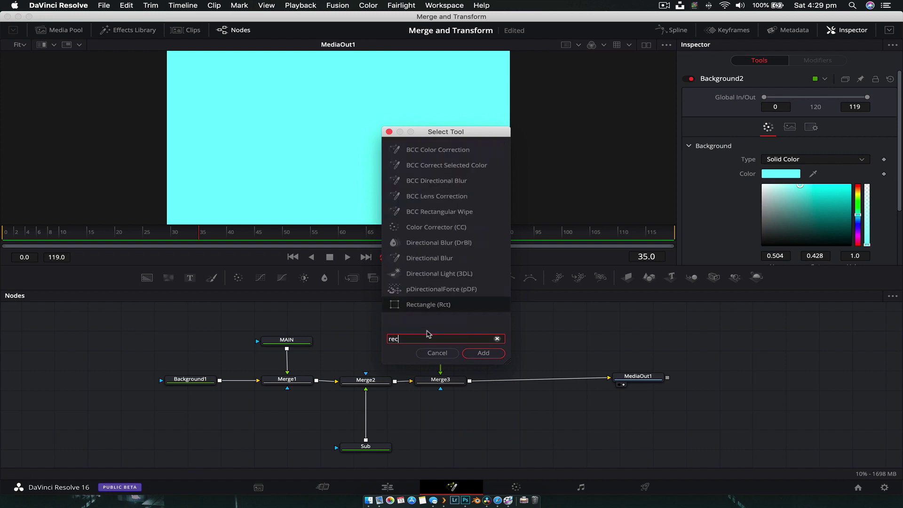
click(483, 355)
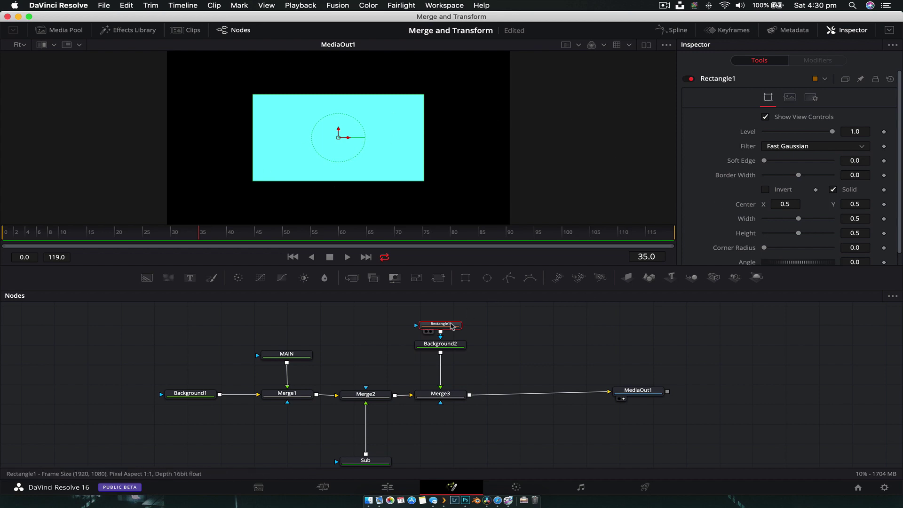
drag(450, 324, 450, 311)
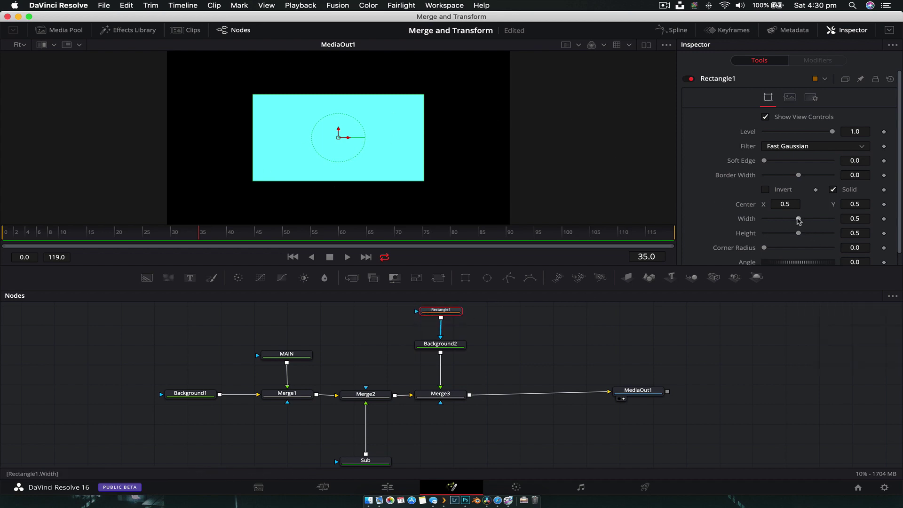
Size the rectangle to a 0.551 by 0.016 bar placed just below Main Title
drag(798, 220, 765, 234)
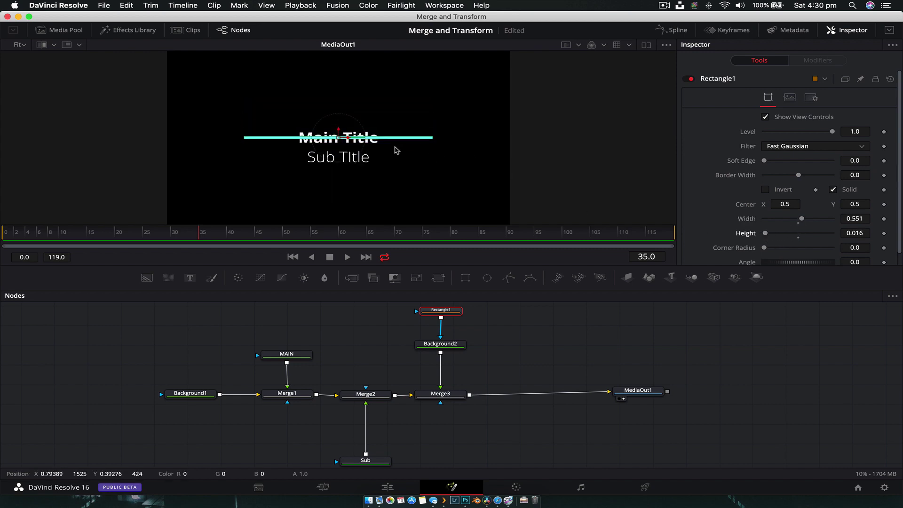
drag(338, 129, 340, 141)
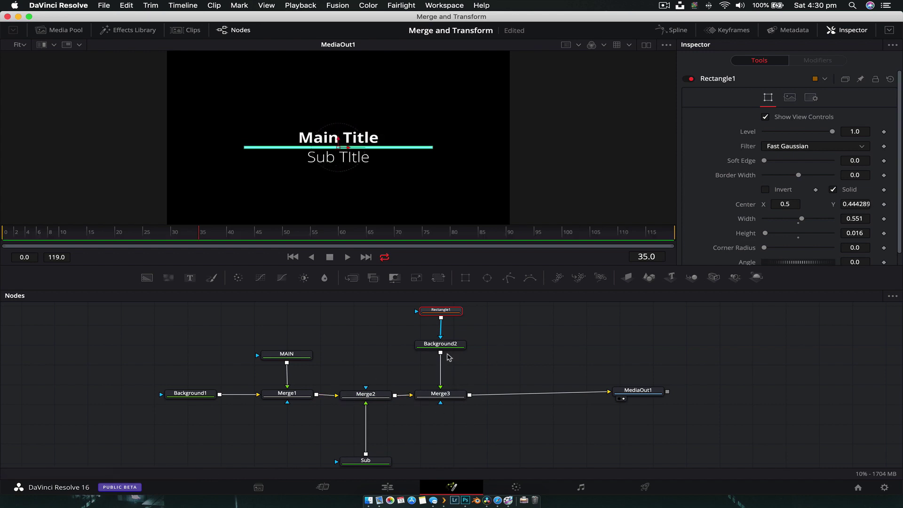
drag(444, 345, 446, 351)
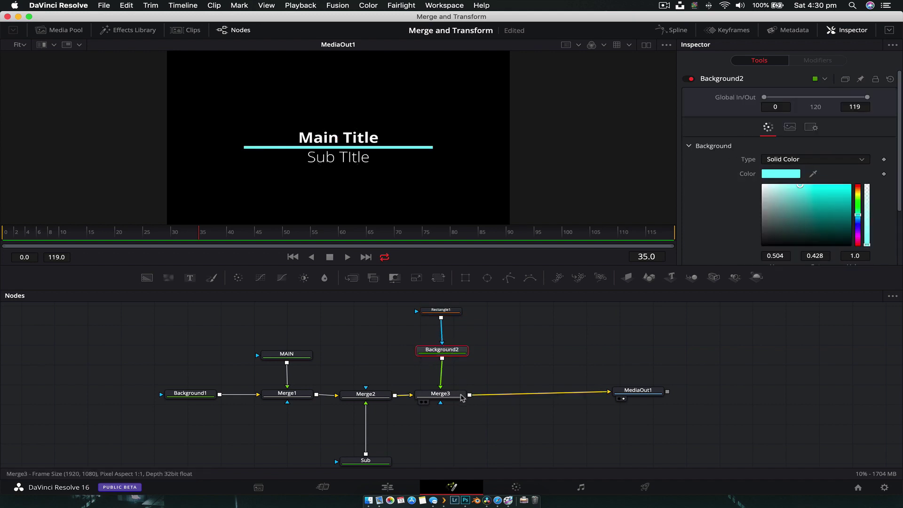
drag(453, 395, 456, 396)
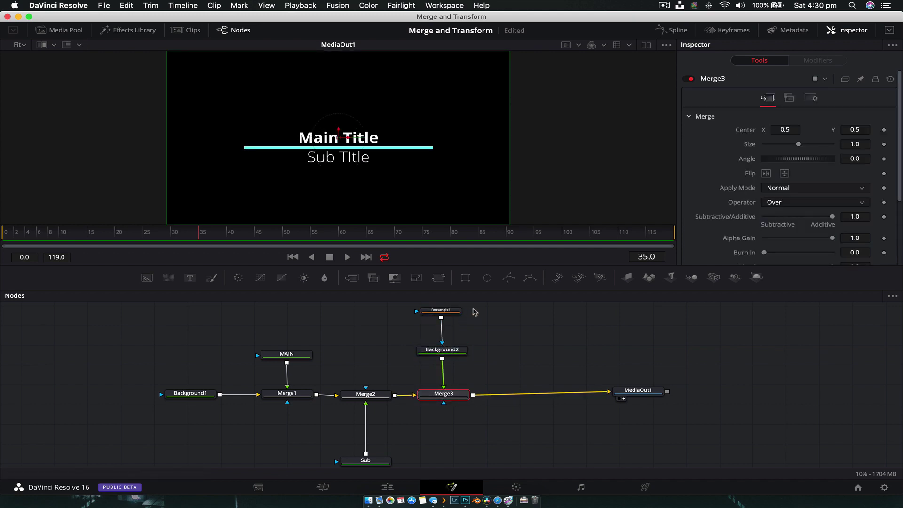
scroll(454, 315, up, 1)
click(442, 325)
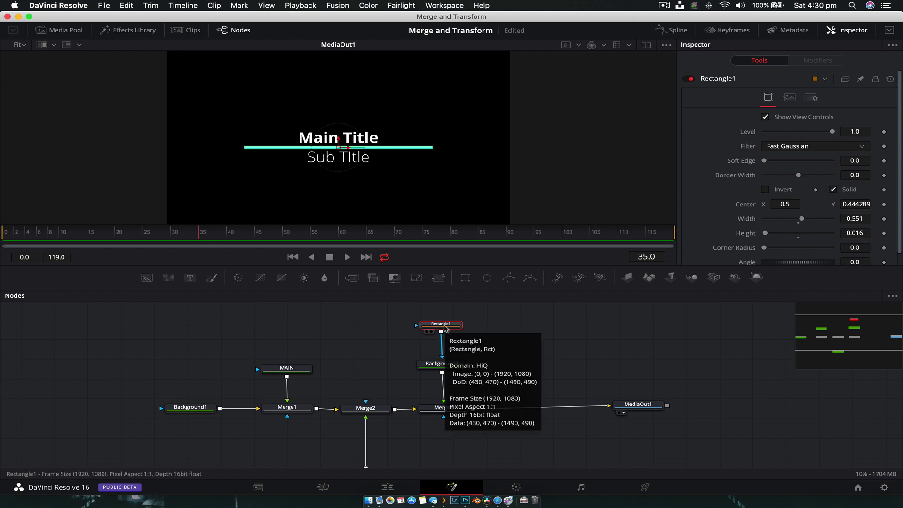
click(455, 369)
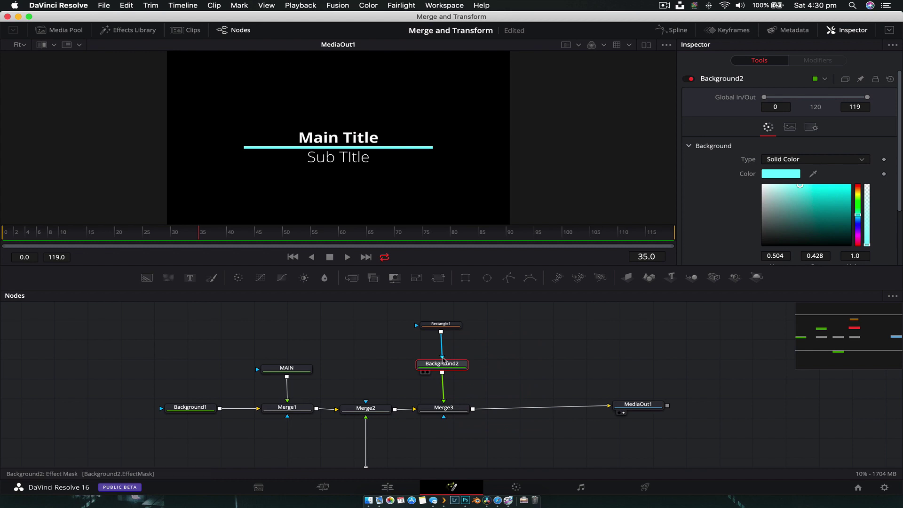
click(440, 324)
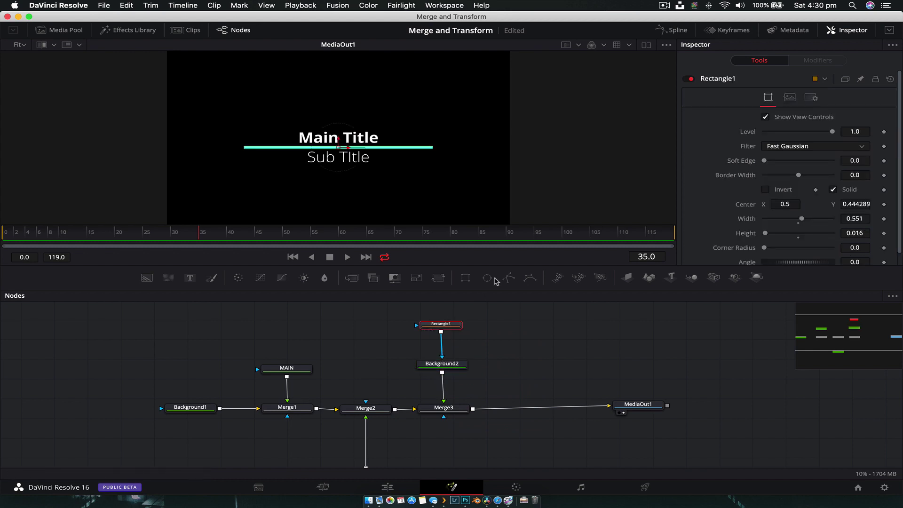
key(Delete)
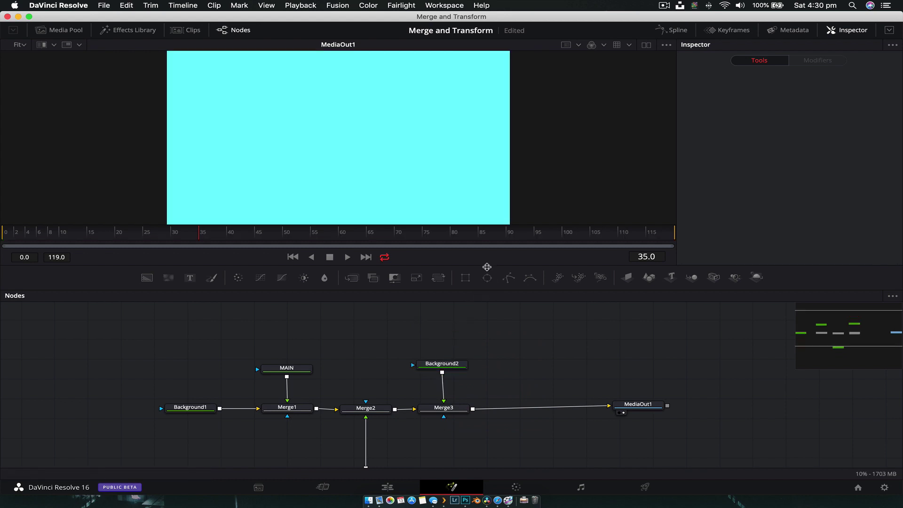
drag(478, 284, 413, 366)
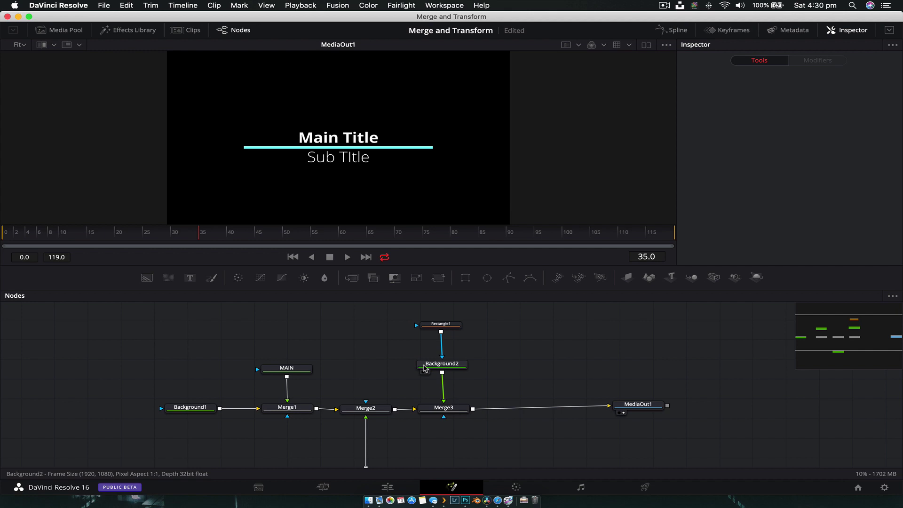
click(442, 363)
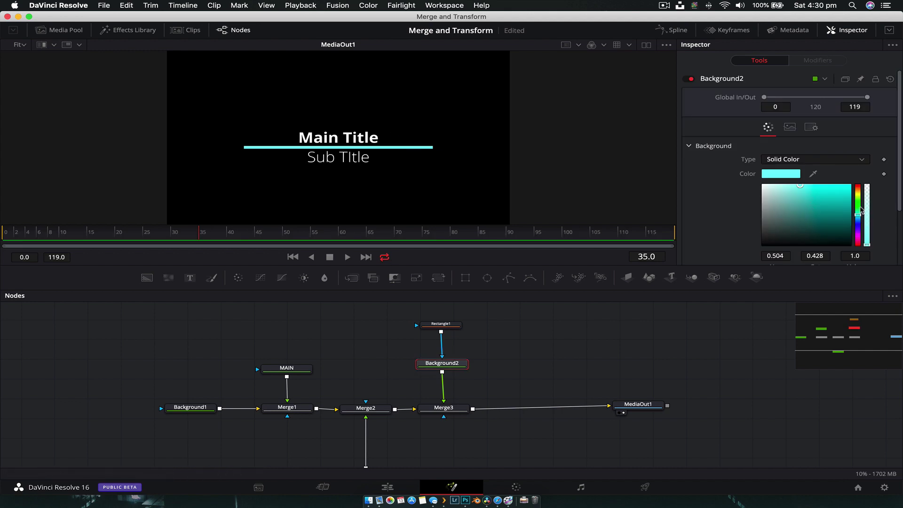
drag(861, 210, 876, 179)
Set Background2's colour to saturated orange (hue 0.096) and tidy the Rectangle1 and Background2 nodes
click(841, 195)
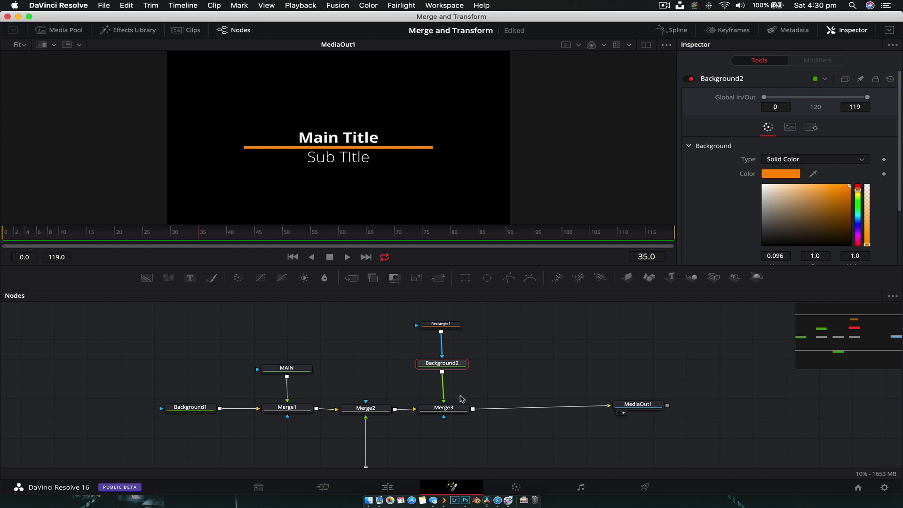
drag(489, 321, 442, 351)
click(491, 343)
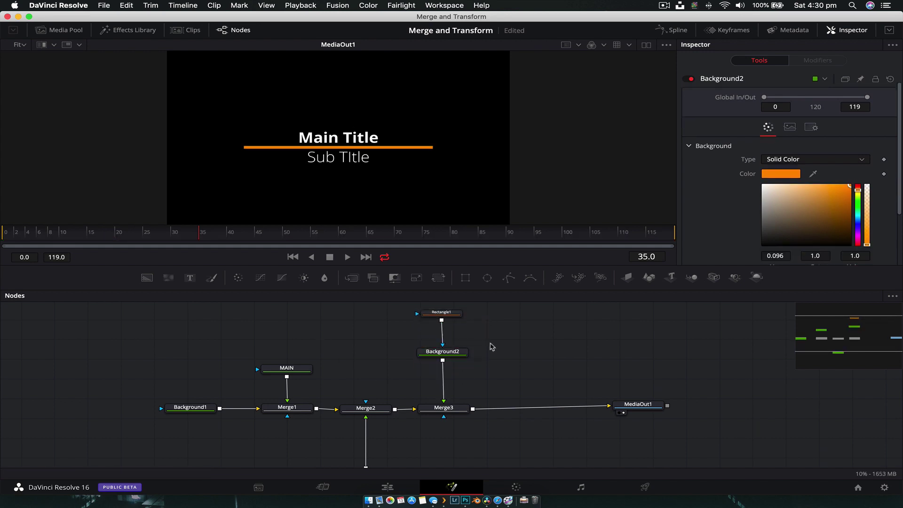
drag(444, 352, 444, 342)
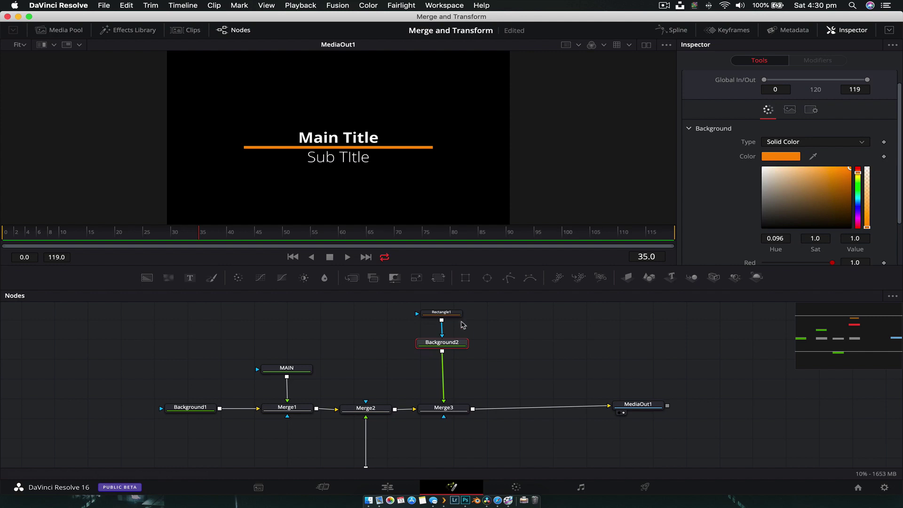
click(451, 313)
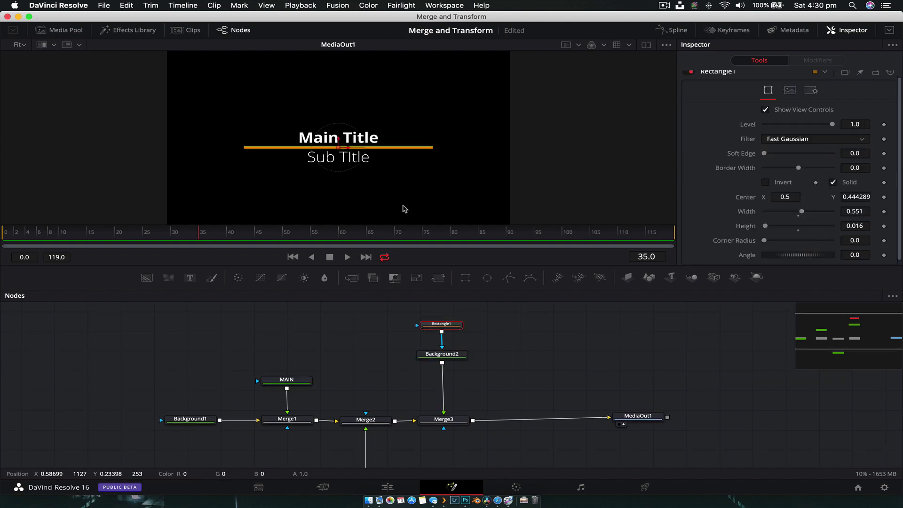
click(455, 355)
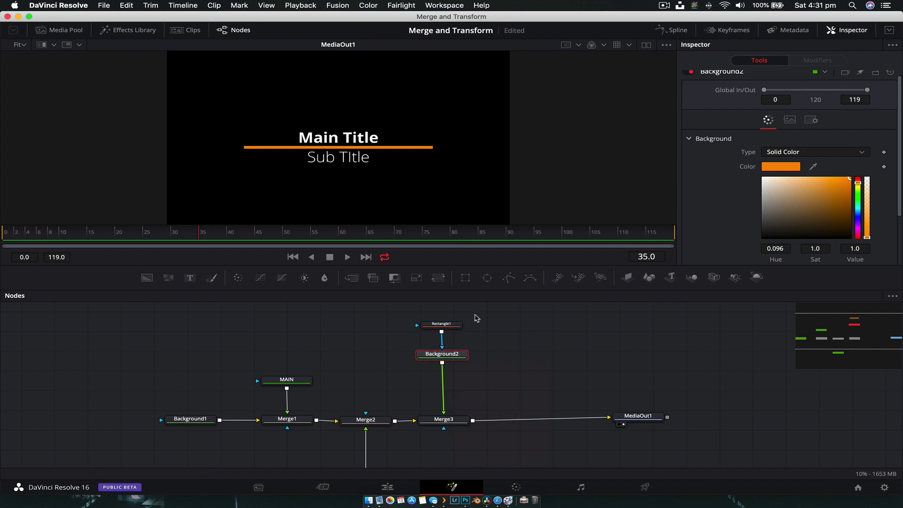
click(440, 323)
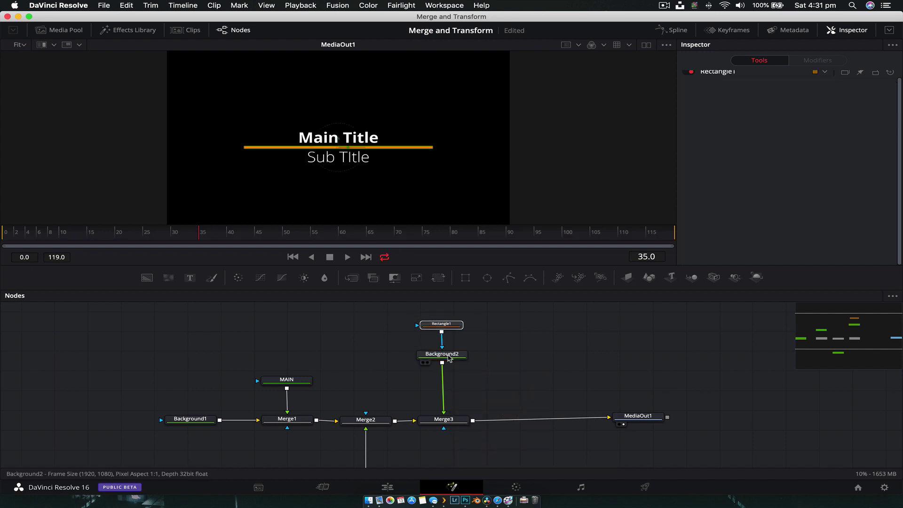
click(463, 354)
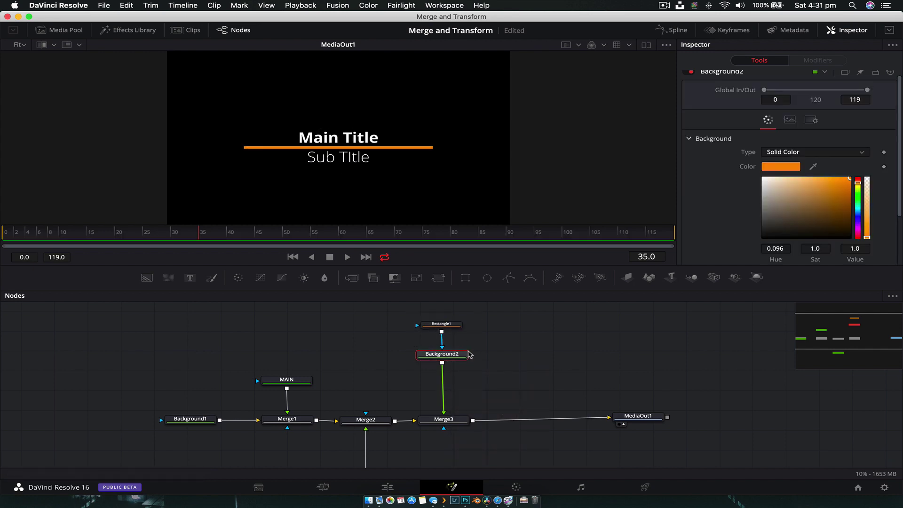
Add a Transform node after Background2, placed between Background2 and Merge3
key(shift+space)
text(tr)
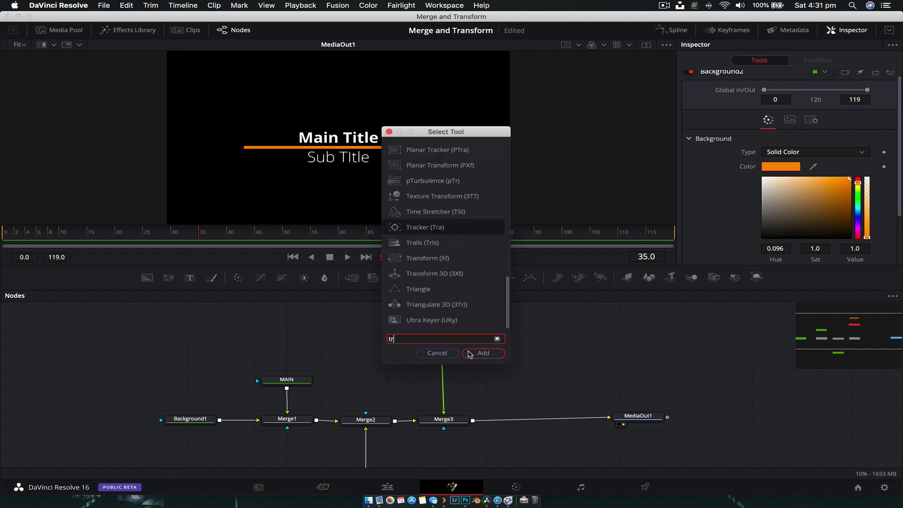
key(Down)
key(Down)
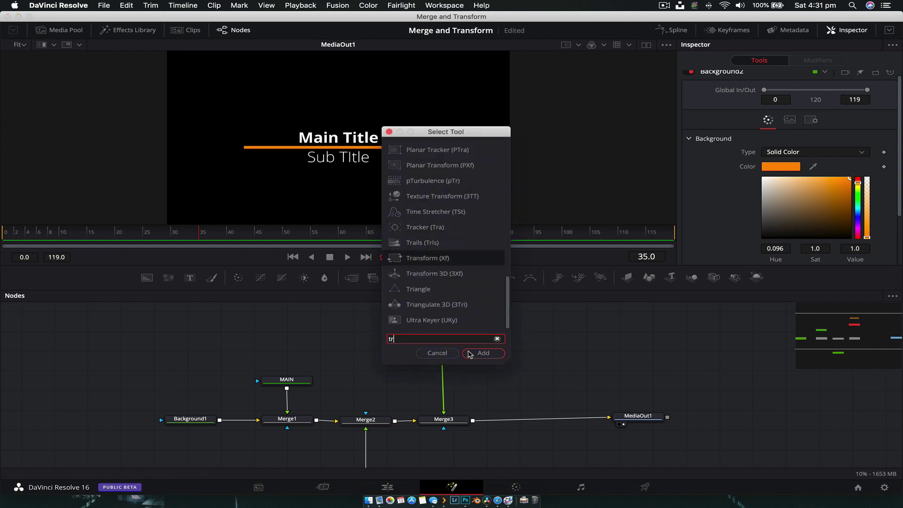
click(469, 354)
drag(458, 375, 458, 384)
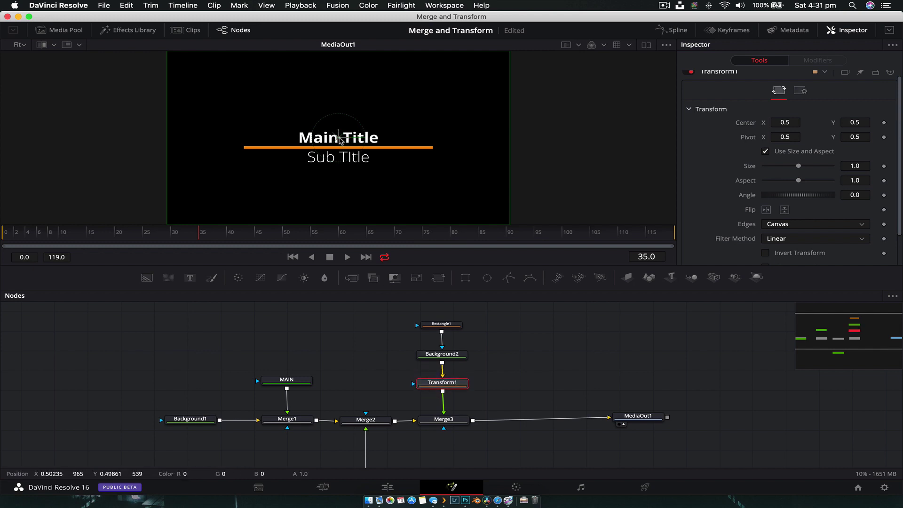
Test-move the orange bar, undo it, raise Rectangle1 and delete Transform1
drag(339, 139, 351, 155)
key(super+z)
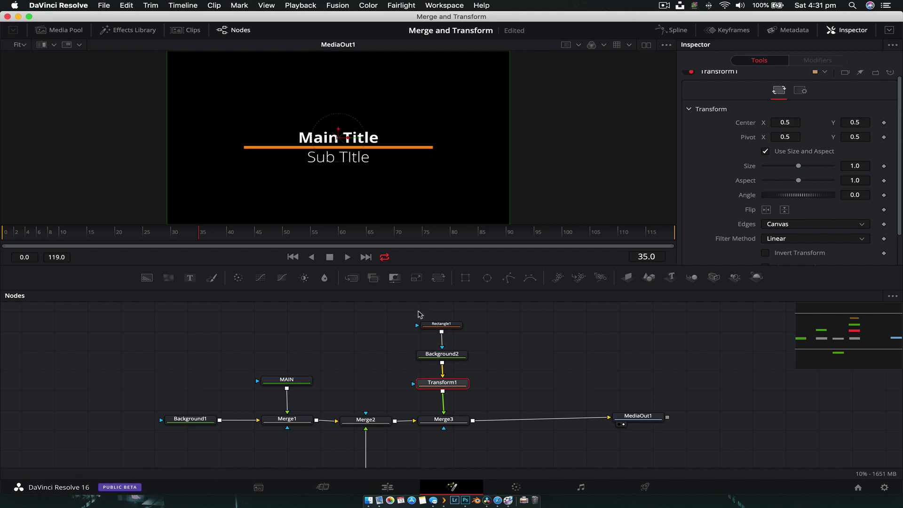
drag(444, 328, 444, 324)
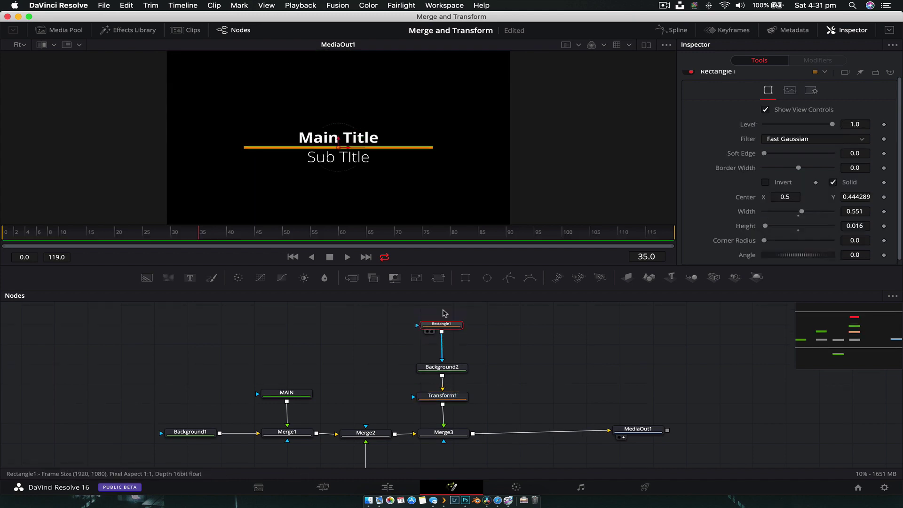
click(446, 398)
key(Delete)
click(442, 367)
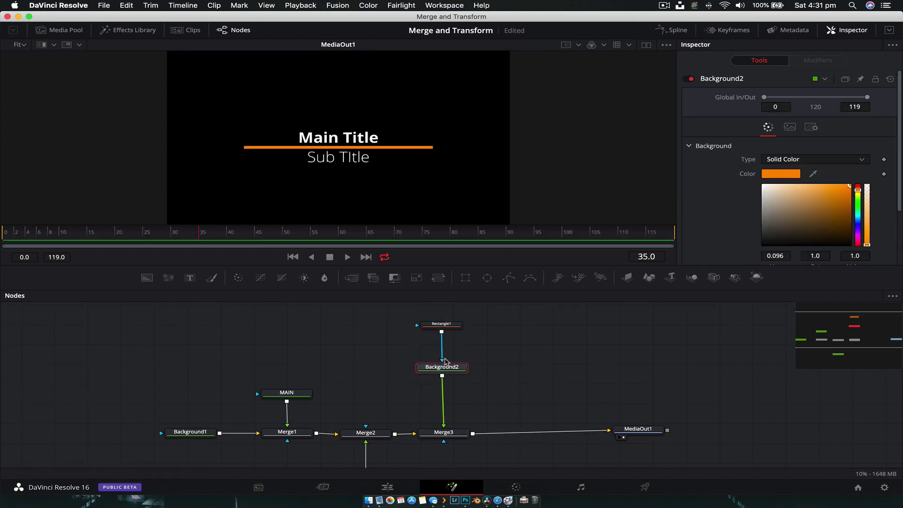
click(445, 325)
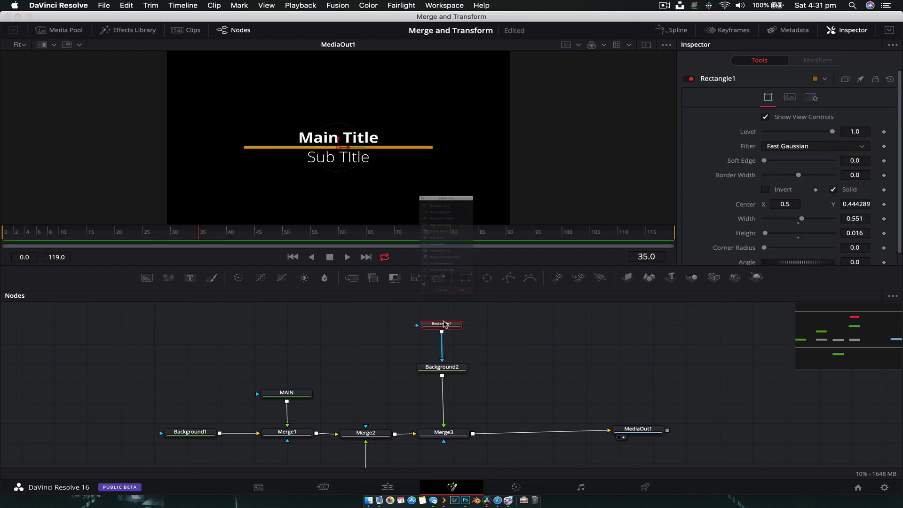
Add a Transform node after Rectangle1 and place it just under Rectangle1
key(shift+space)
text(tra)
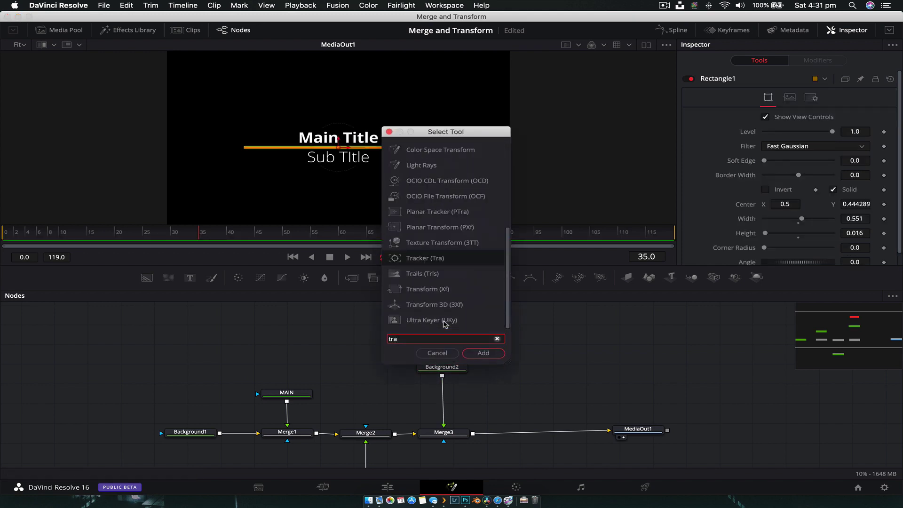
key(Down)
key(Down)
key(Return)
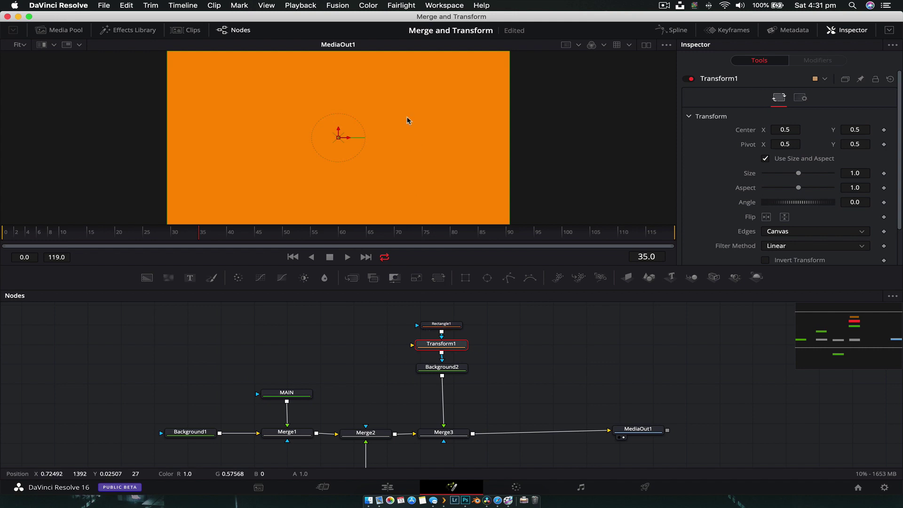
click(438, 322)
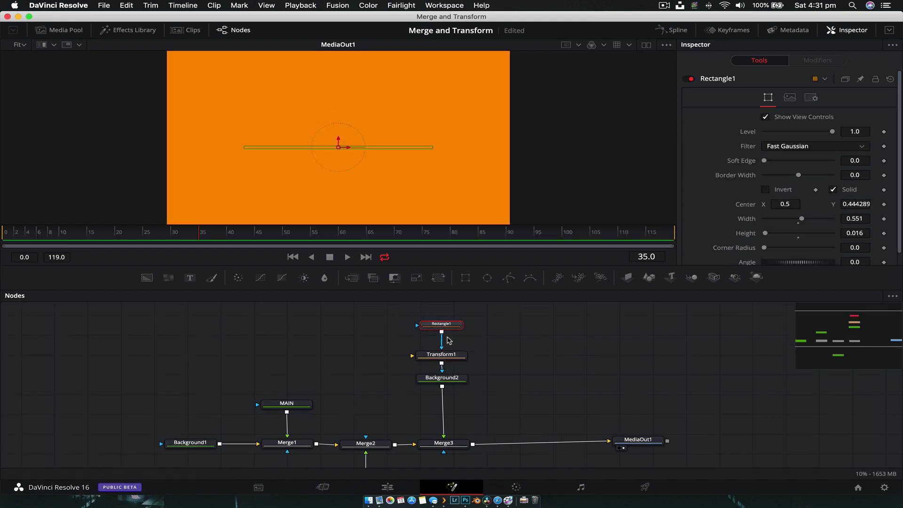
mouse_move(442, 361)
mouse_down()
mouse_move(451, 348)
mouse_move(445, 356)
mouse_move(465, 362)
mouse_move(459, 366)
mouse_up()
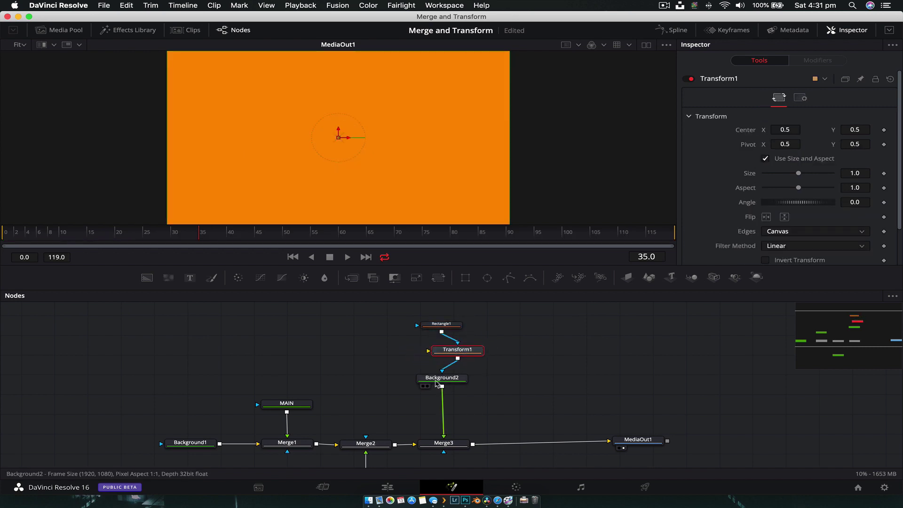
Undo back to Transform1 between Background2 and Merge3, and move Rectangle1 beside Background2
click(454, 381)
key(super+z)
key(super+z)
key(super+z)
key(super+z)
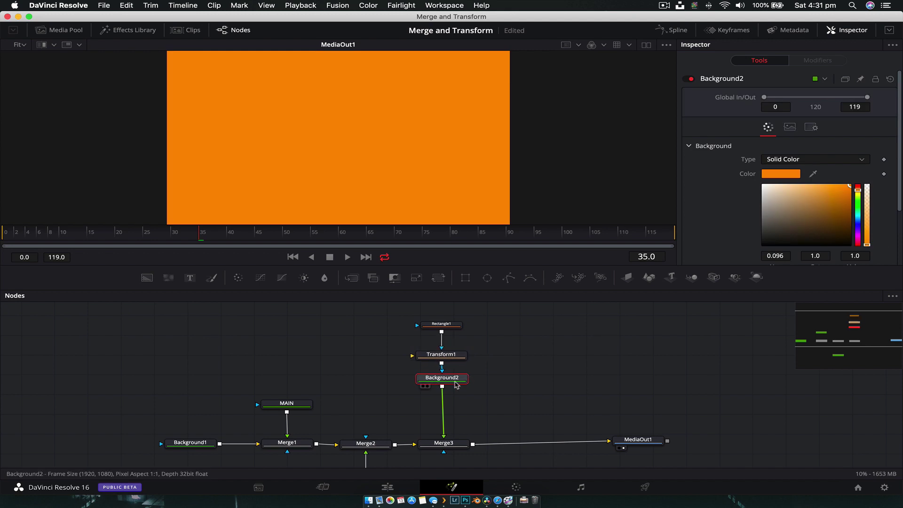
key(super+z)
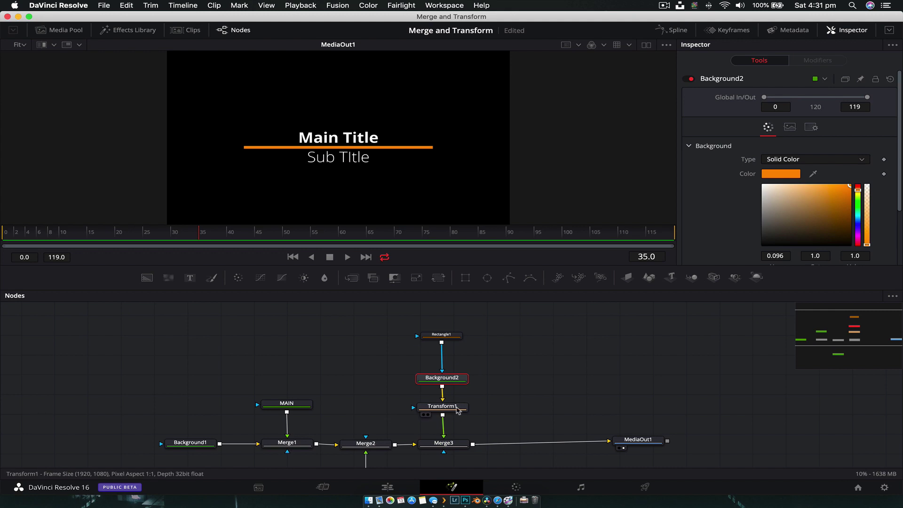
drag(445, 335, 378, 361)
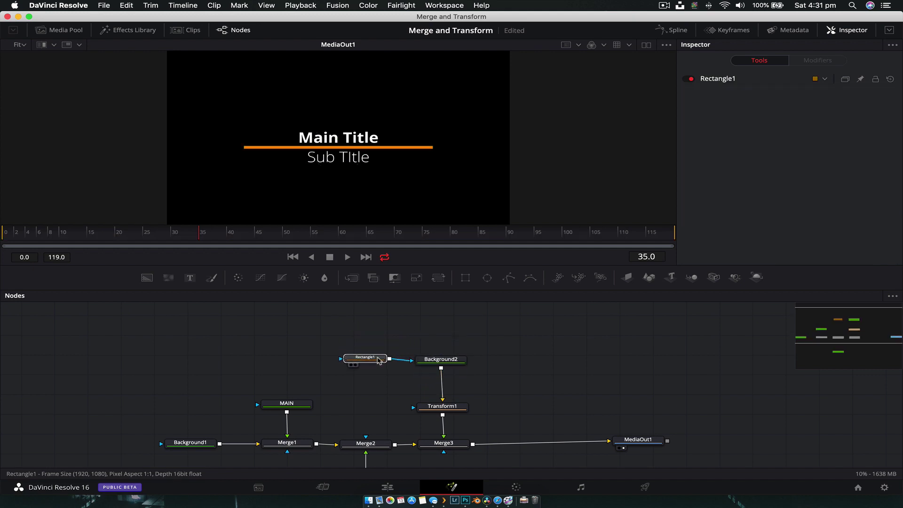
click(457, 361)
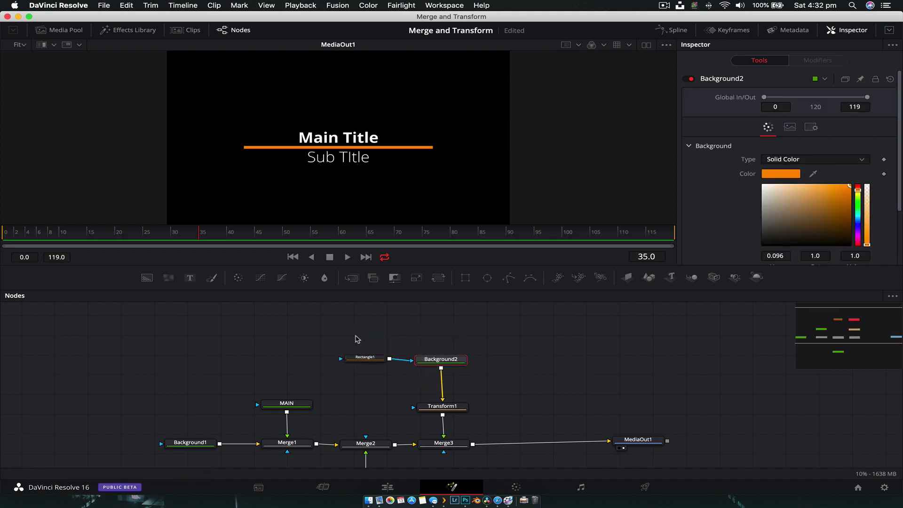
Add a second rectangle mask, Rectangle2, to Background2
click(357, 358)
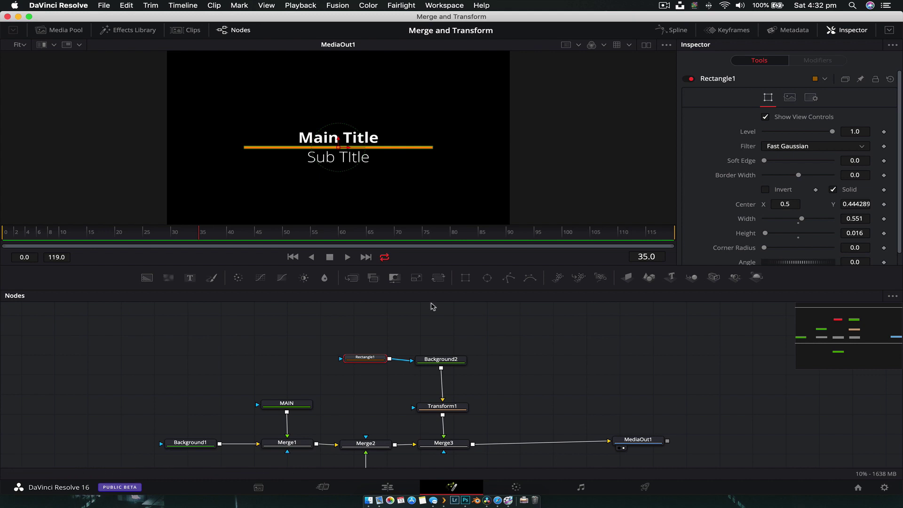
click(444, 360)
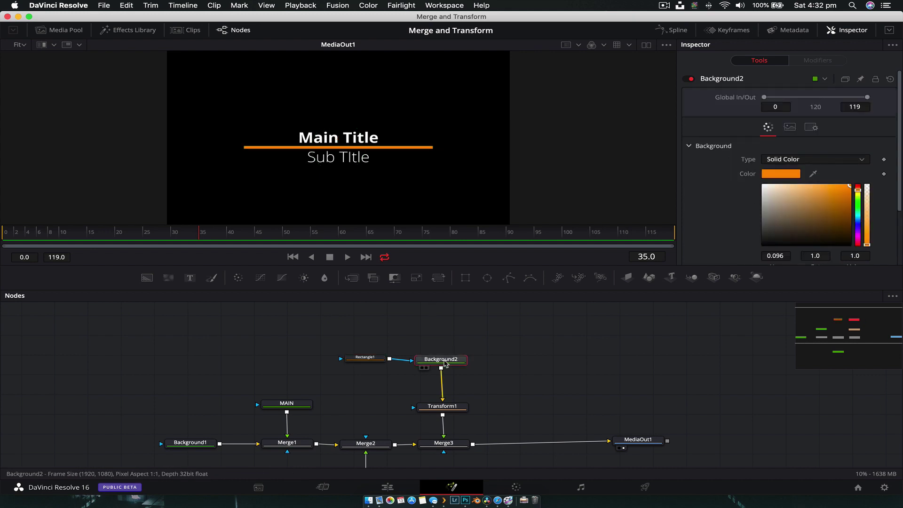
key(shift+space)
text(tra)
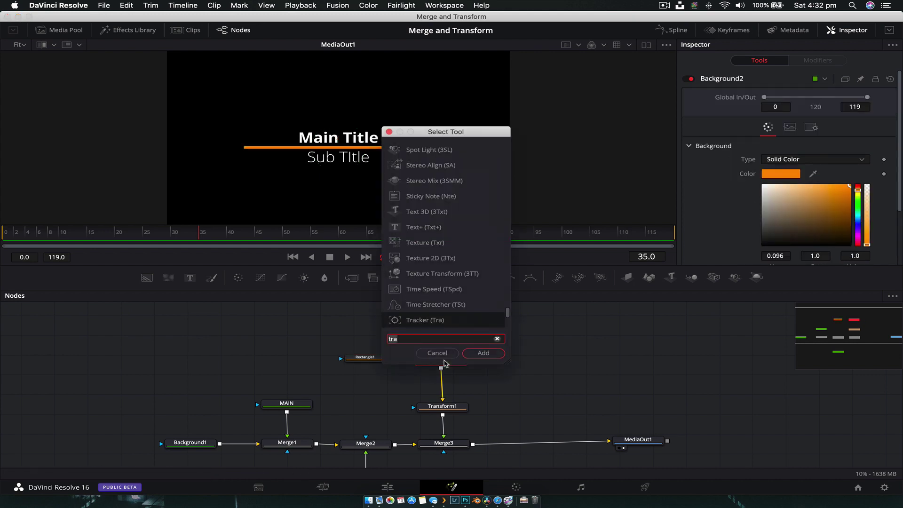
key(BackSpace)
key(BackSpace)
key(BackSpace)
text(rec)
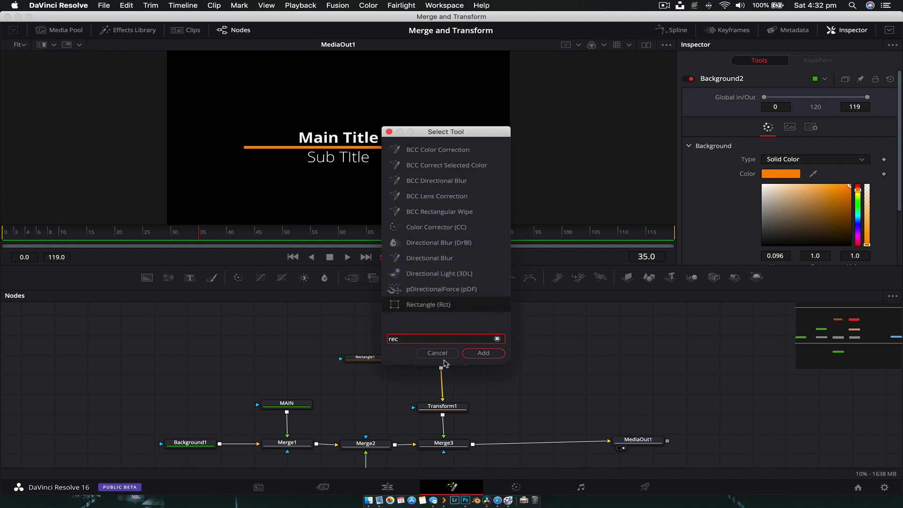
key(Return)
Arrange the Rectangle2 and Rectangle1 nodes side by side in the graph
mouse_move(439, 340)
mouse_down()
mouse_move(459, 338)
mouse_move(435, 329)
mouse_up()
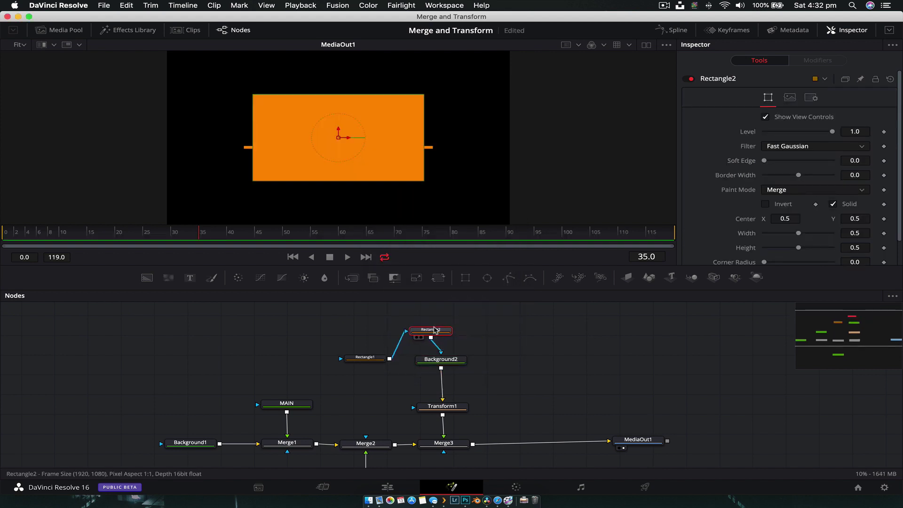
drag(376, 358, 367, 332)
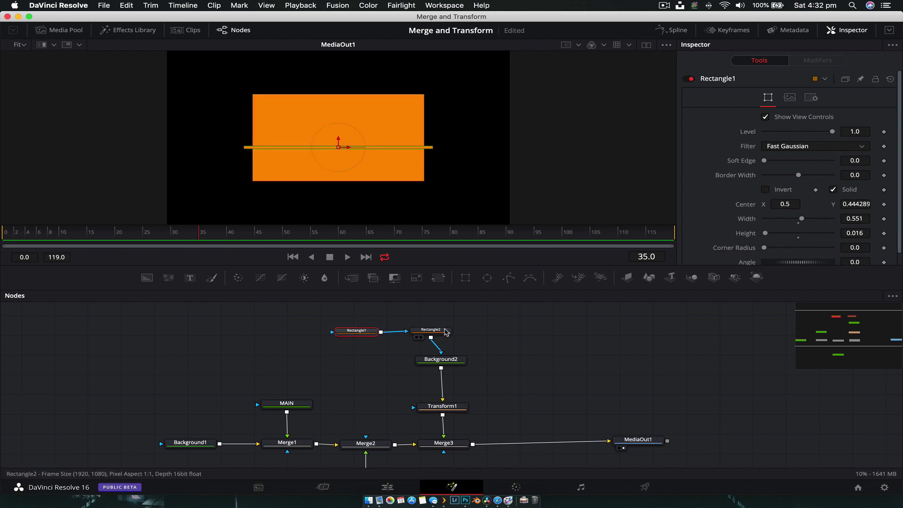
drag(445, 335, 455, 334)
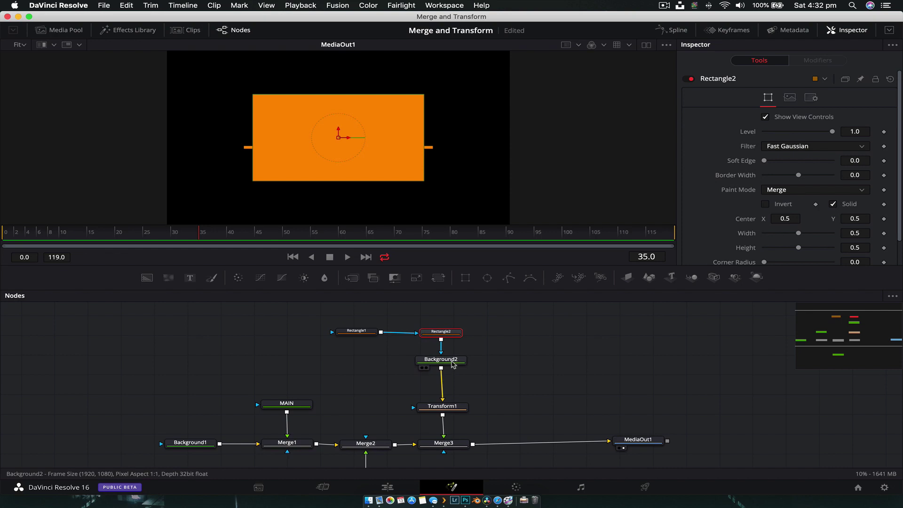
click(455, 360)
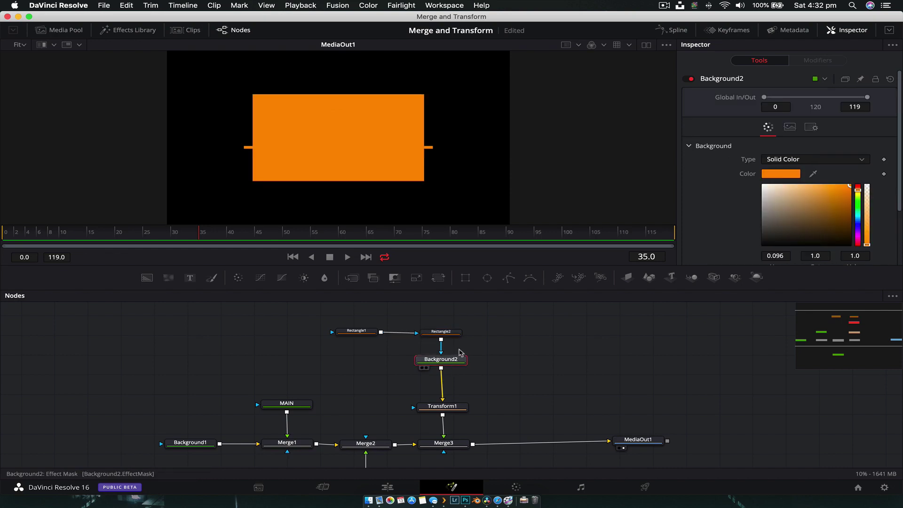
click(441, 331)
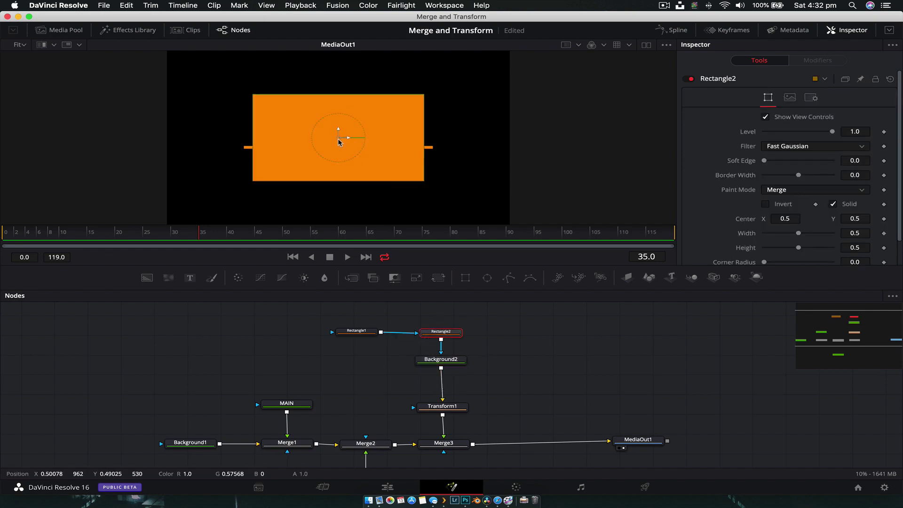
Size Rectangle2 to width 0.1, height 0.2 and position the square above Main Title
drag(340, 142, 339, 101)
drag(797, 240, 779, 251)
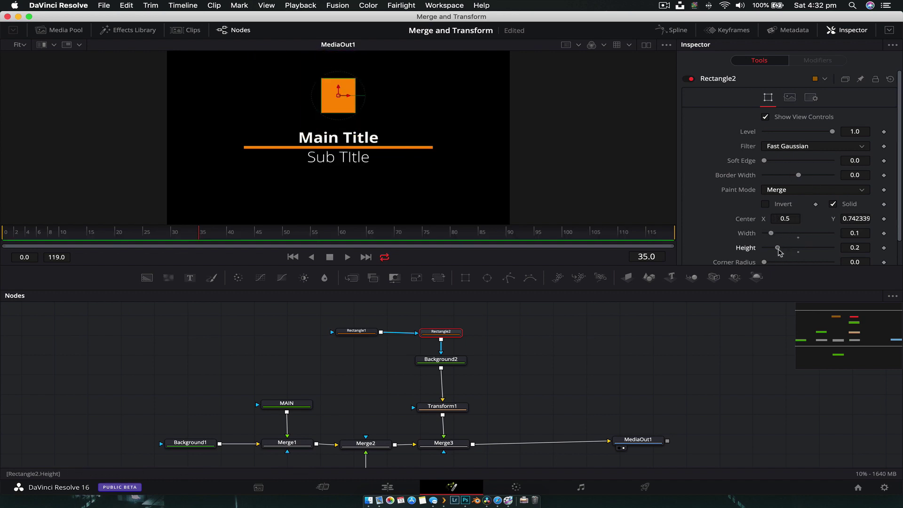
drag(338, 87, 339, 95)
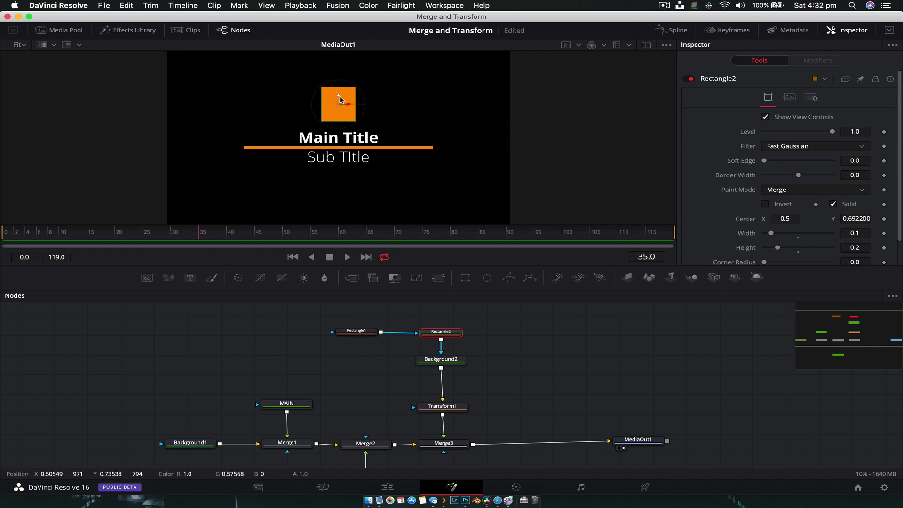
click(446, 361)
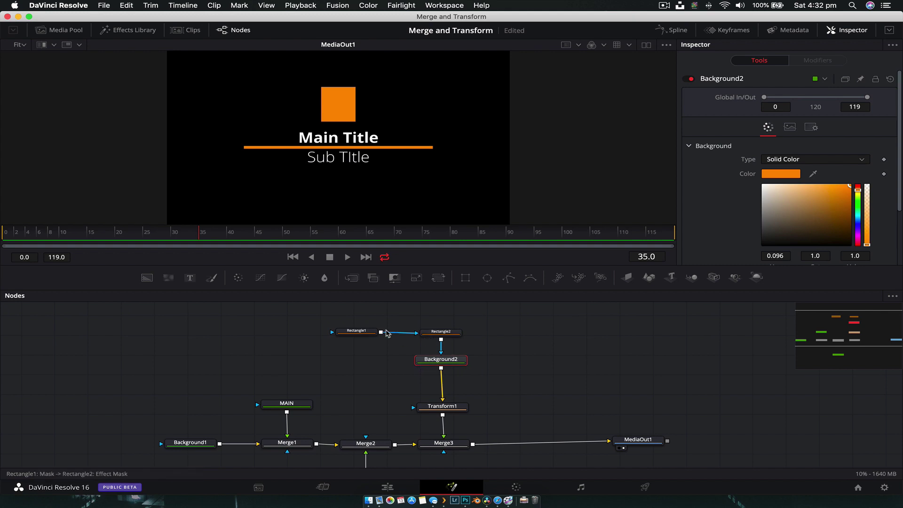
drag(309, 317, 479, 341)
click(454, 360)
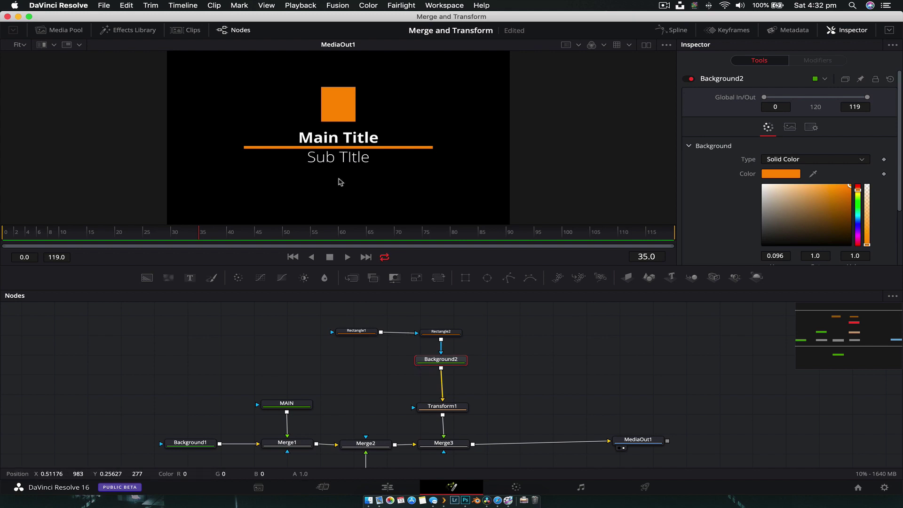
Shift the orange square and bar together using Transform1
click(514, 417)
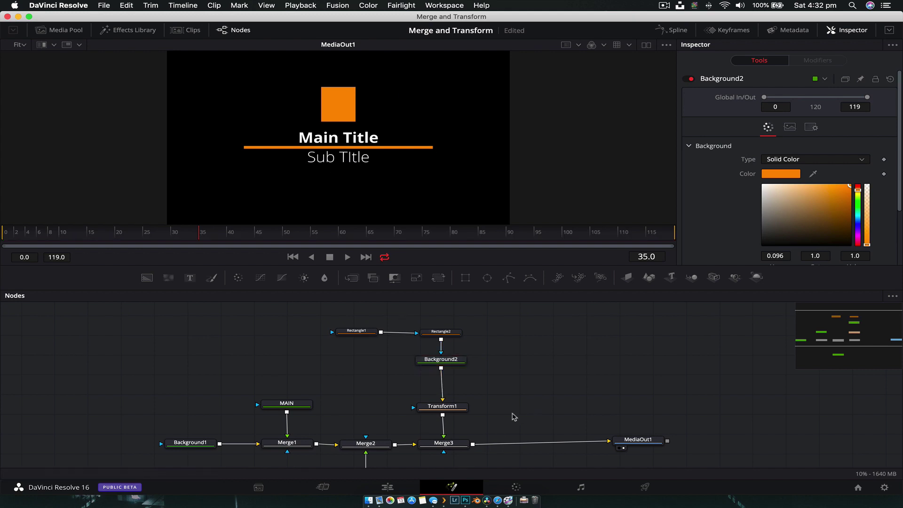
click(462, 411)
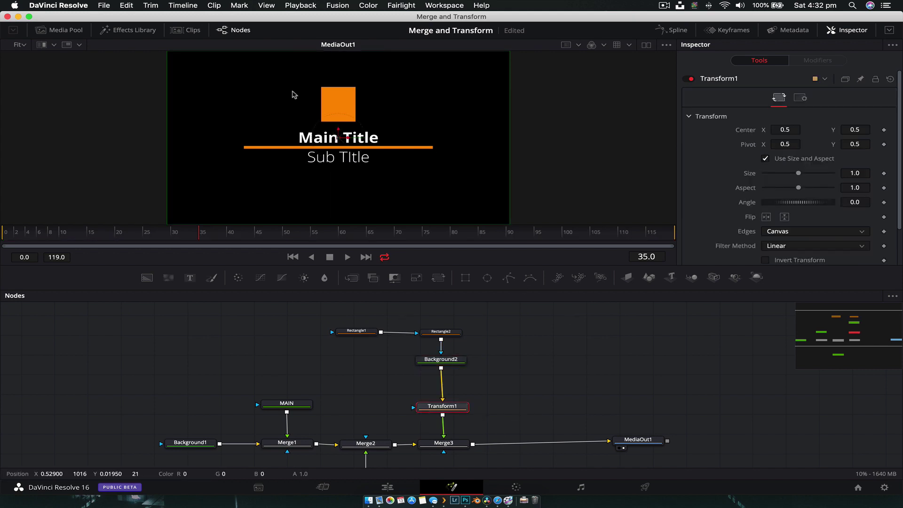
drag(339, 137, 305, 146)
drag(469, 264, 468, 260)
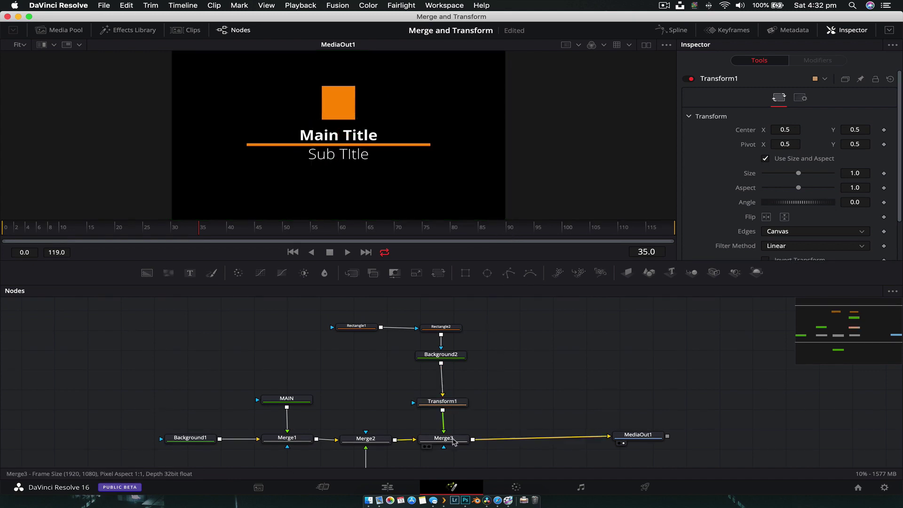
Add a Transform (Xf) node, Transform2, after Merge3
click(448, 439)
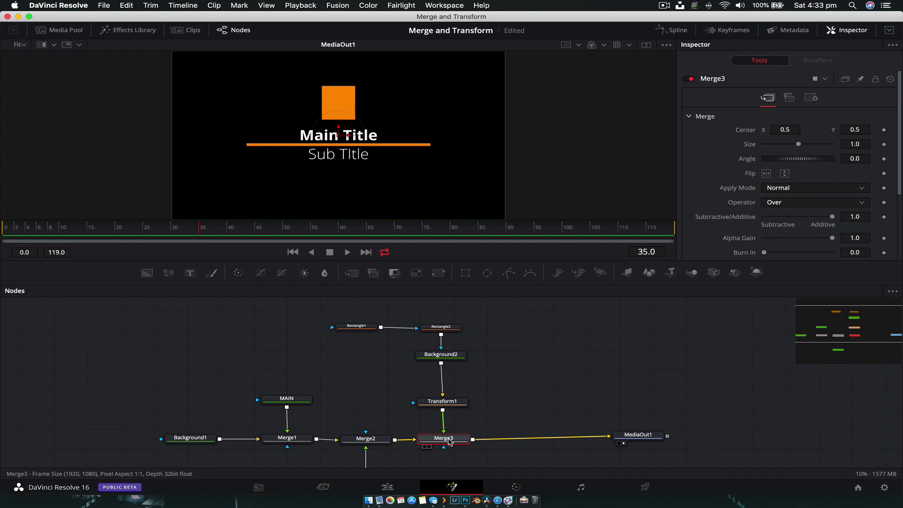
key(shift+space)
text(tra)
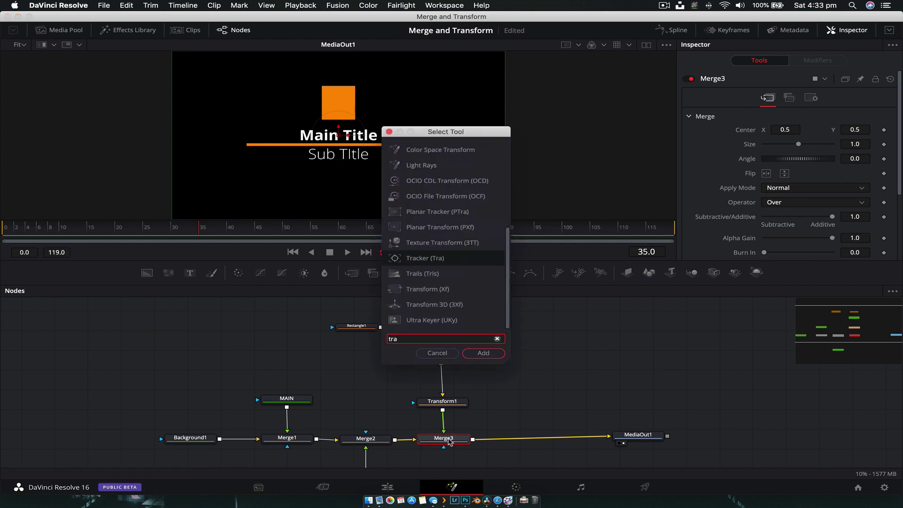
key(Down)
key(Down)
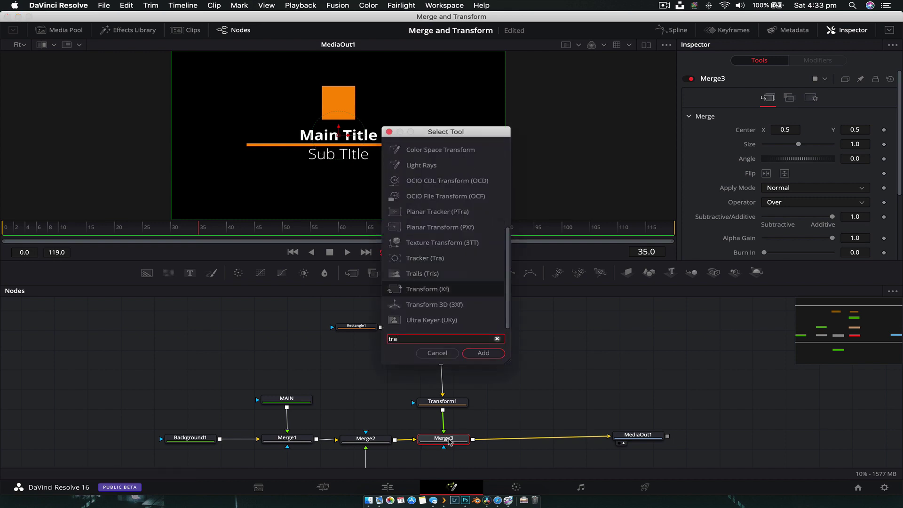
key(Return)
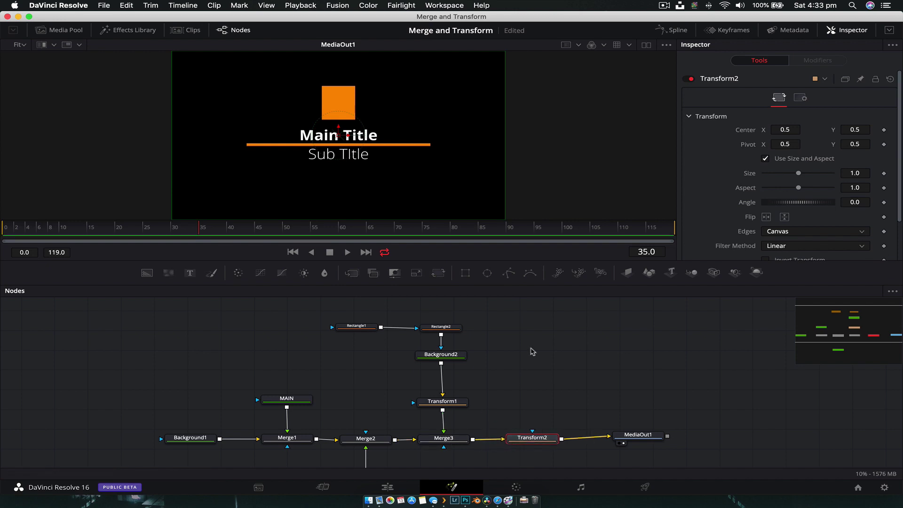
scroll(535, 351, down, 2)
drag(506, 373, 485, 364)
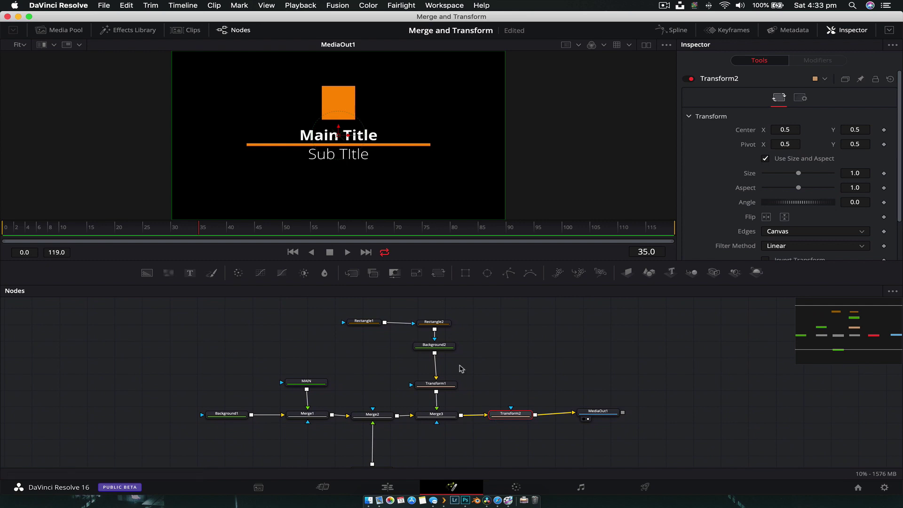
Test-move the composite, reset Transform2's centre to 0.5, 0.5, and line up the node
mouse_move(339, 136)
mouse_down()
mouse_move(358, 117)
mouse_move(414, 124)
mouse_move(421, 137)
mouse_move(471, 133)
mouse_move(391, 203)
mouse_move(223, 175)
mouse_move(346, 144)
mouse_up()
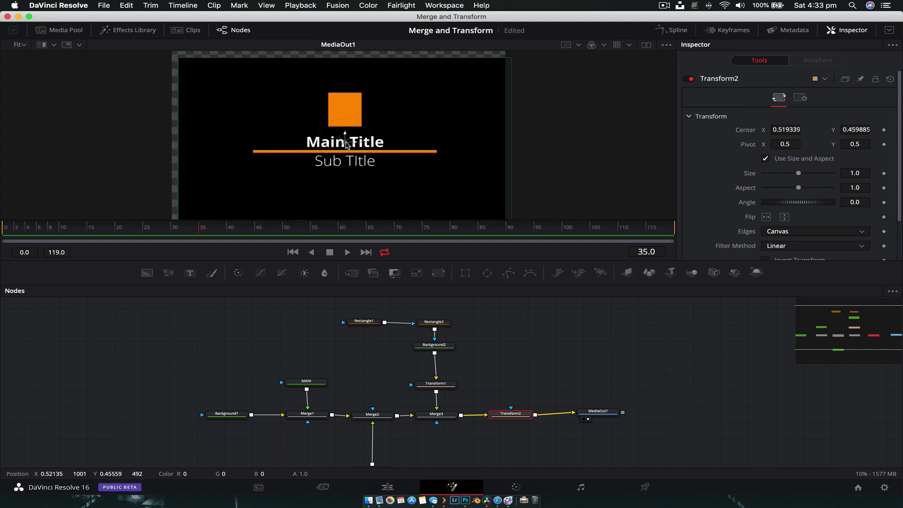
key(ctrl+z)
drag(500, 414, 513, 410)
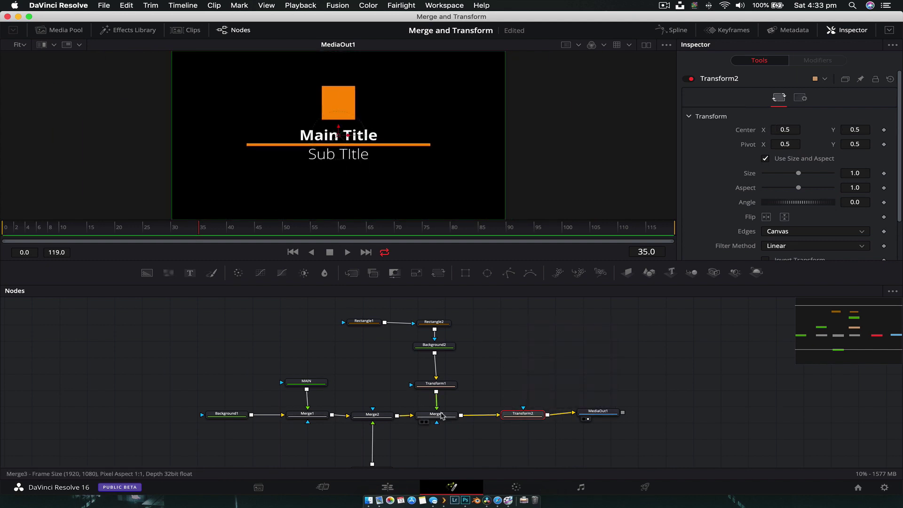
mouse_move(524, 415)
mouse_down()
mouse_move(508, 415)
mouse_move(519, 417)
mouse_up()
Place Rectangle1 above Rectangle2 and shift the shape node column right to align
drag(363, 321, 440, 317)
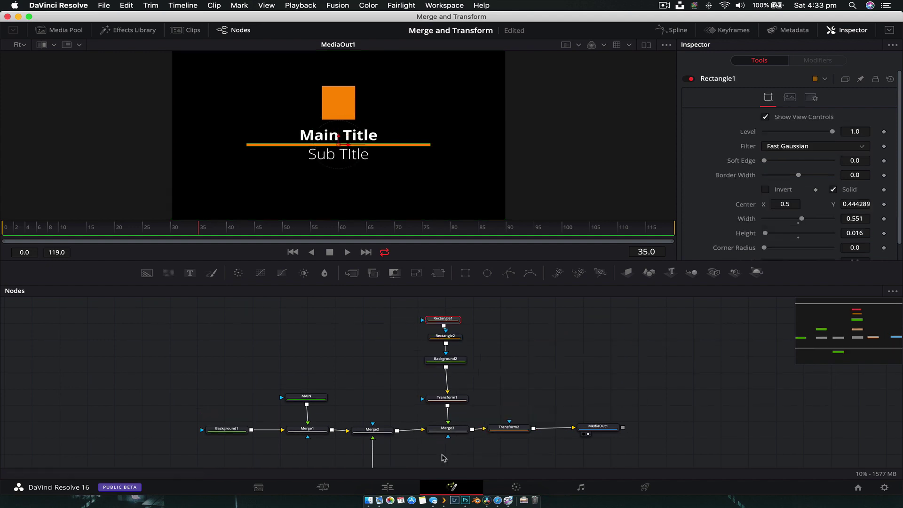
drag(423, 455, 520, 312)
drag(456, 337, 488, 338)
click(500, 339)
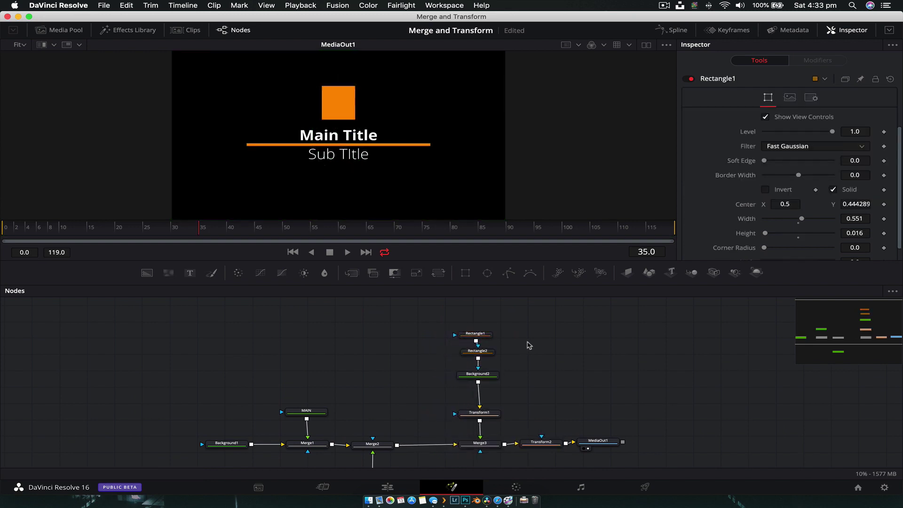
scroll(403, 387, down, 5)
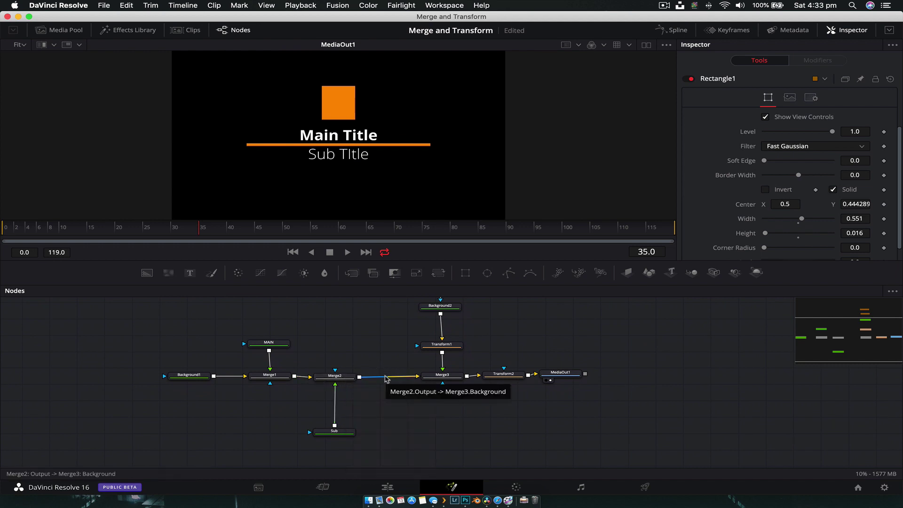
drag(266, 312, 332, 453)
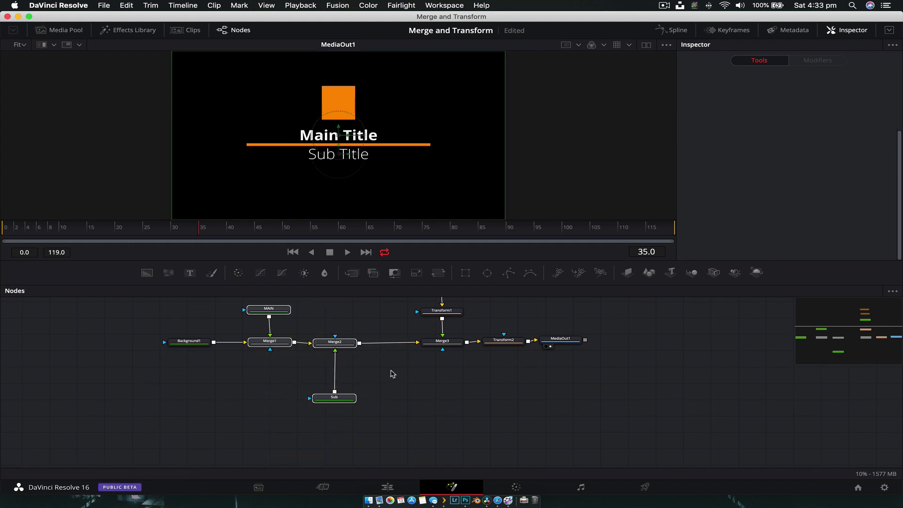
click(348, 344)
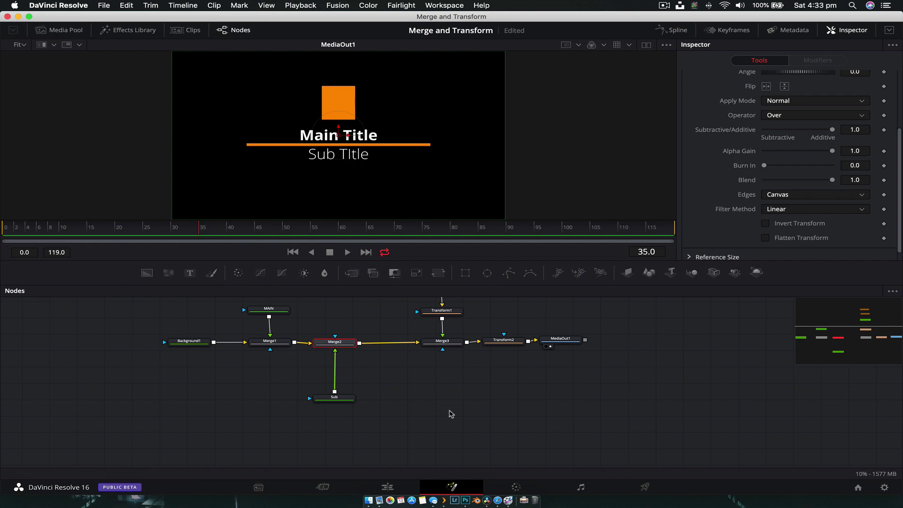
Add a Transform3 node after Merge2
key(shift+space)
text(tran)
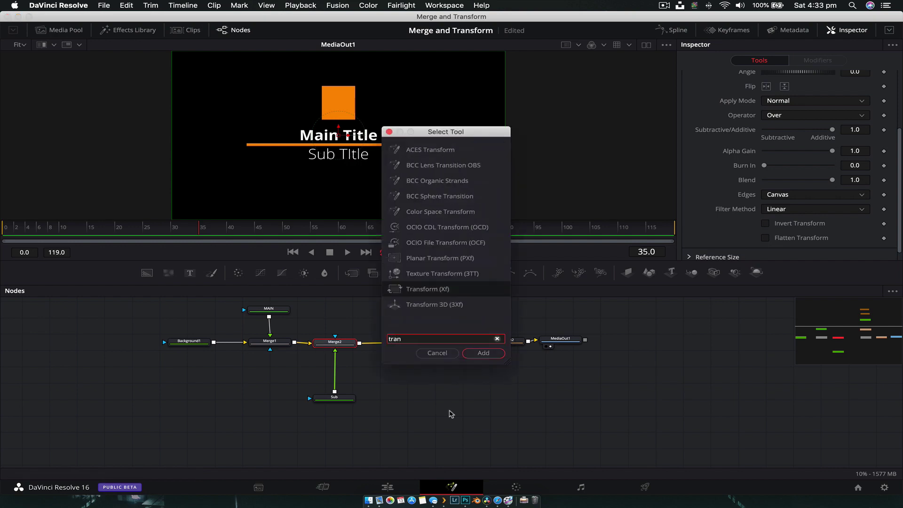
key(Return)
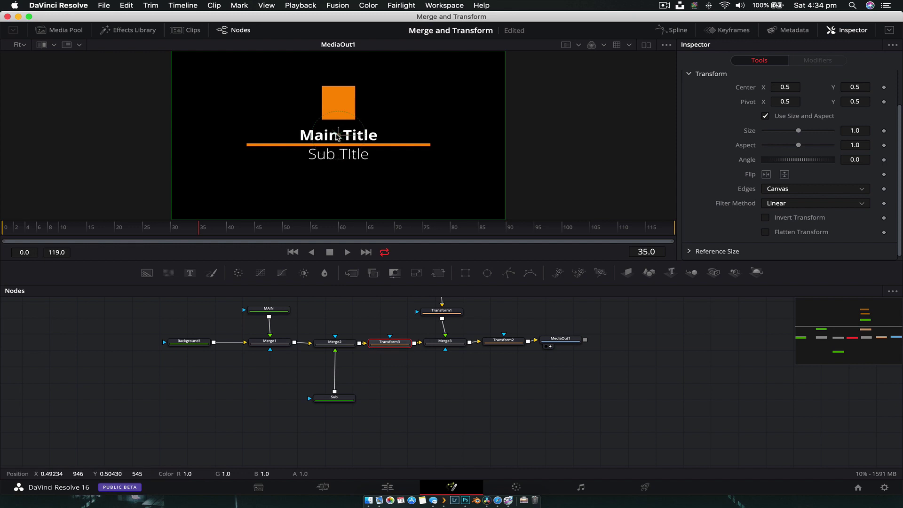
mouse_move(329, 132)
mouse_down()
mouse_move(363, 136)
mouse_move(324, 136)
mouse_up()
drag(180, 340, 177, 342)
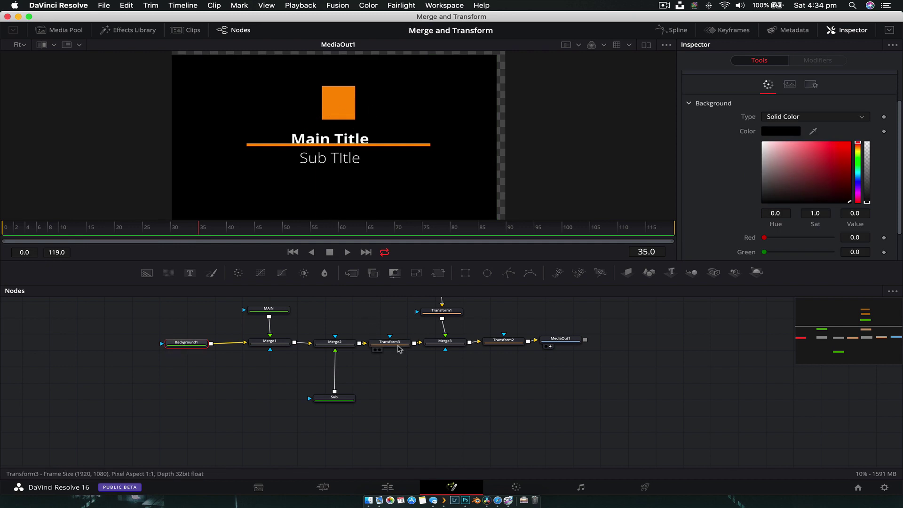
Move the titles via Transform3, the composite right to X 0.649879, and the square and bar left
click(393, 342)
drag(332, 140, 286, 135)
click(500, 341)
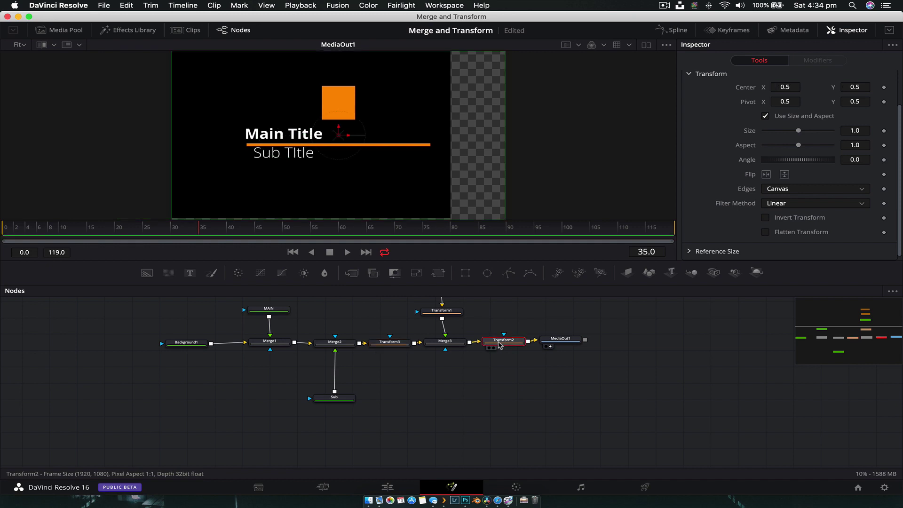
drag(338, 137, 387, 135)
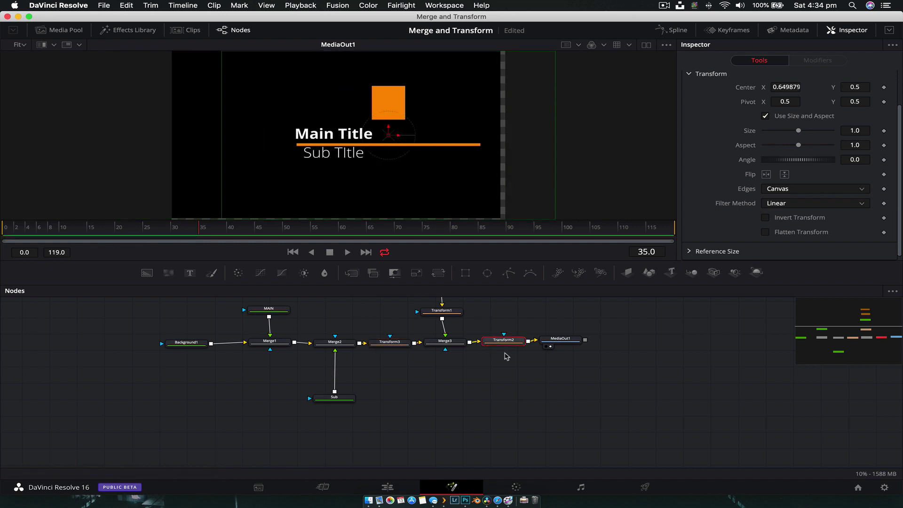
click(439, 311)
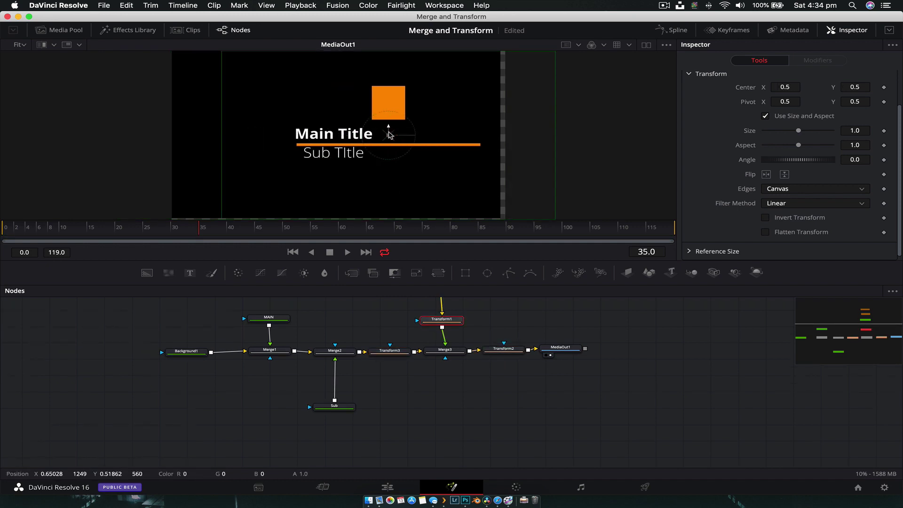
drag(388, 135, 229, 136)
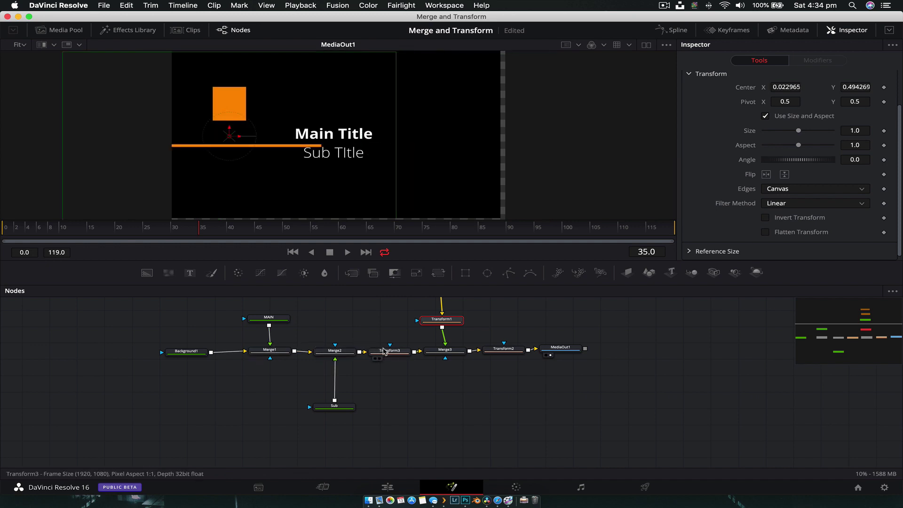
drag(560, 348, 619, 348)
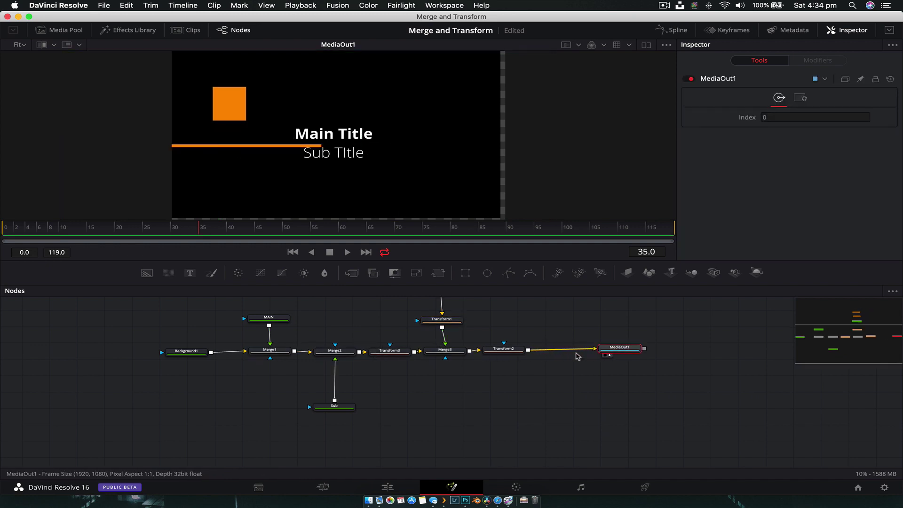
drag(511, 349, 527, 349)
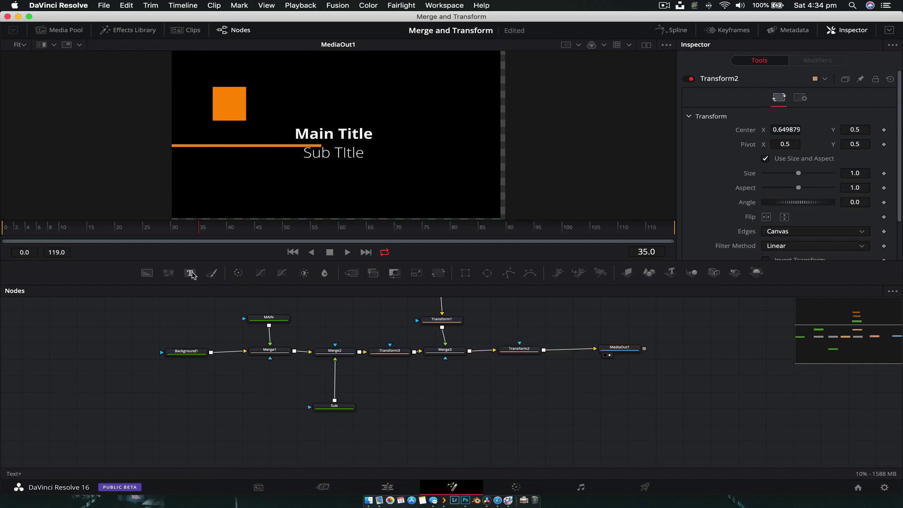
Add a Text+ node and set its text colour to red
drag(190, 273, 491, 422)
click(818, 201)
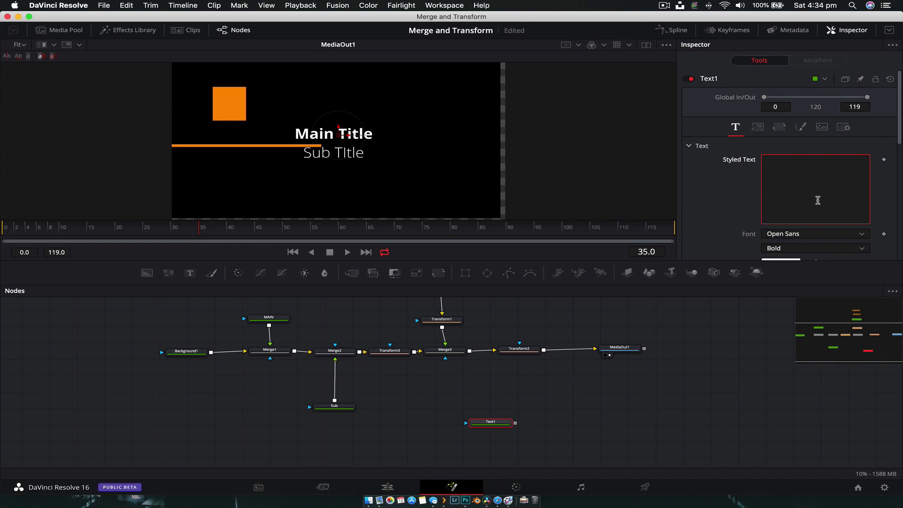
scroll(818, 200, down, 5)
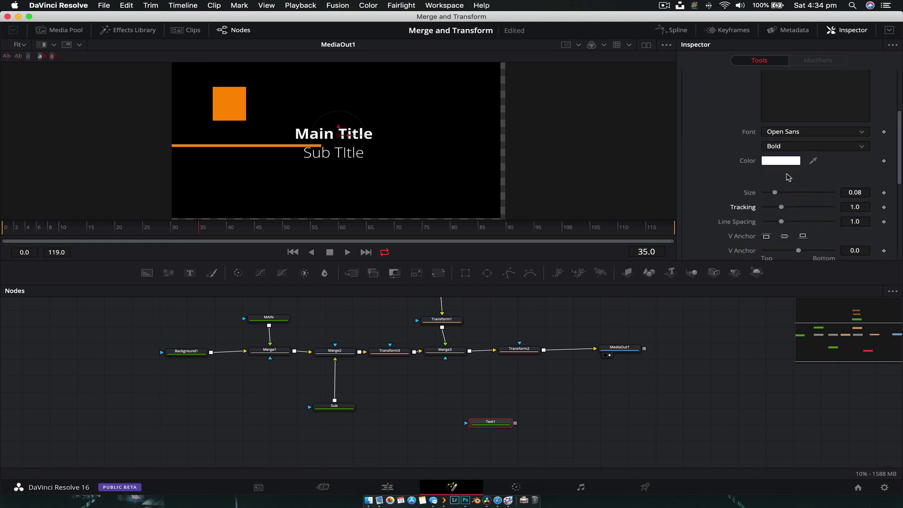
click(781, 160)
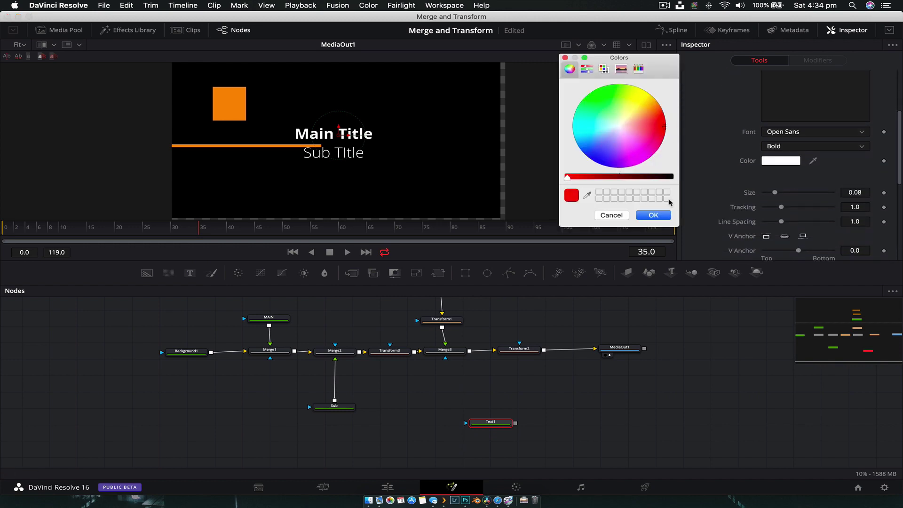
click(662, 216)
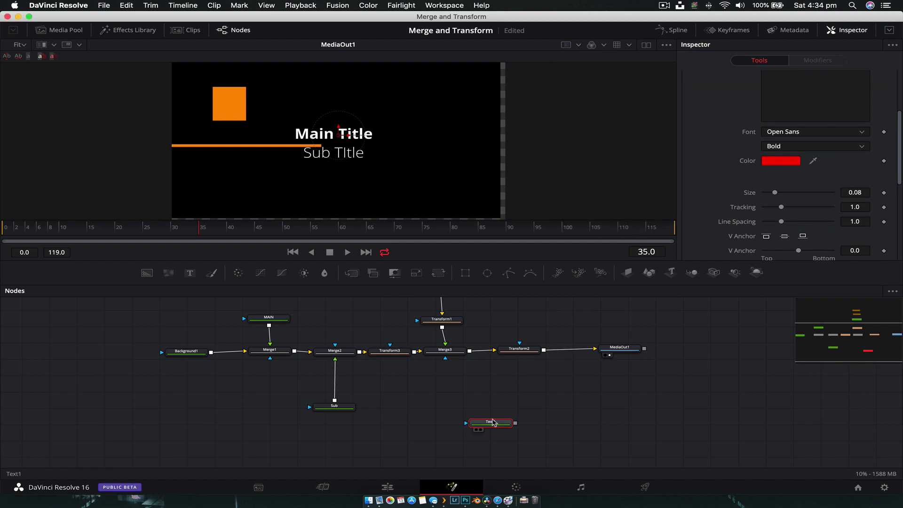
Merge Text1 into the main chain through Merge4 before Transform2, and tidy the nodes
drag(492, 422, 426, 411)
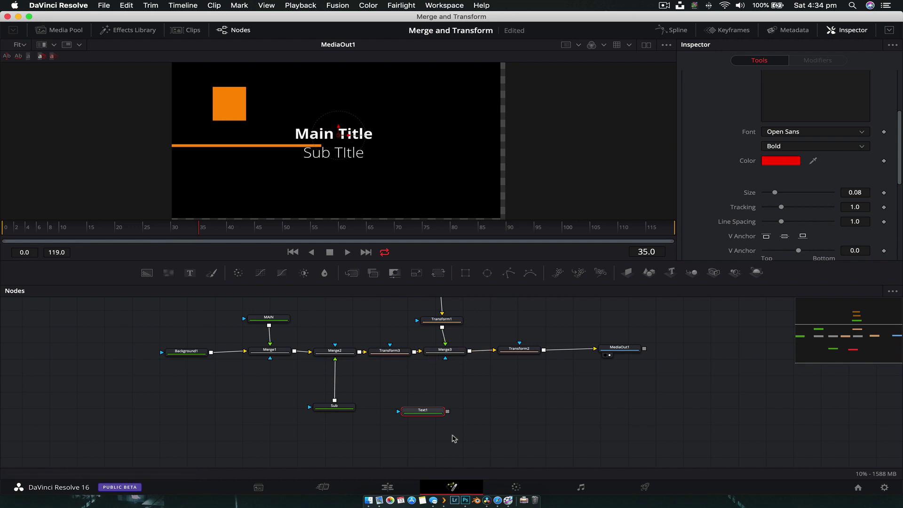
drag(448, 412, 571, 352)
drag(487, 412, 516, 354)
drag(565, 325, 663, 345)
drag(432, 414, 517, 411)
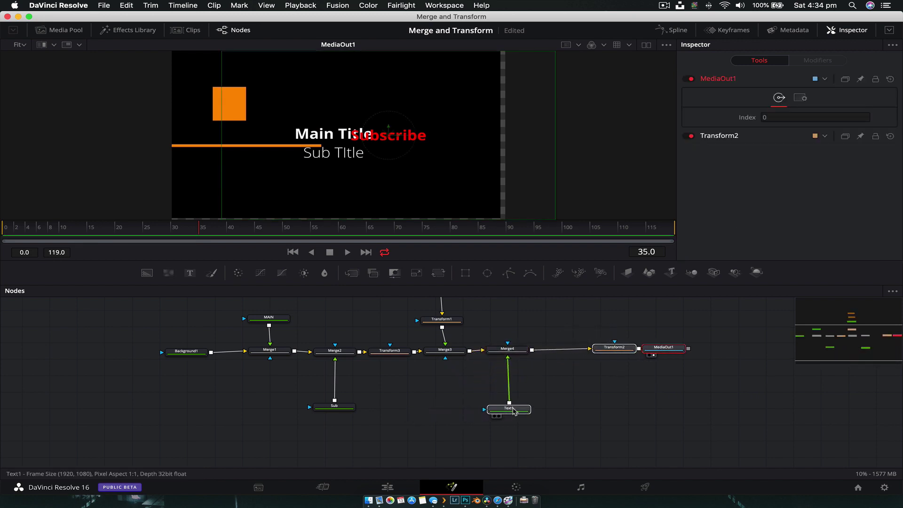
drag(513, 349, 513, 352)
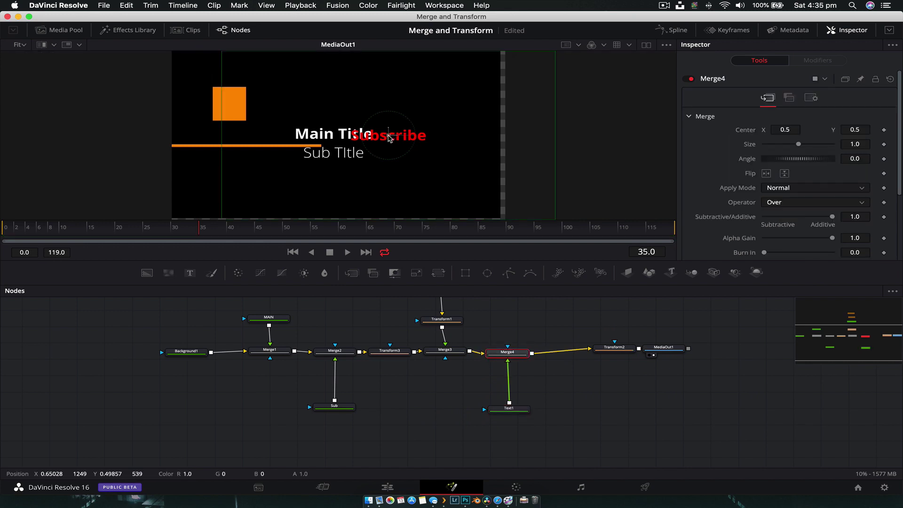
Move Subscribe above Main Title and drop a new Background node into the graph
drag(390, 126, 335, 115)
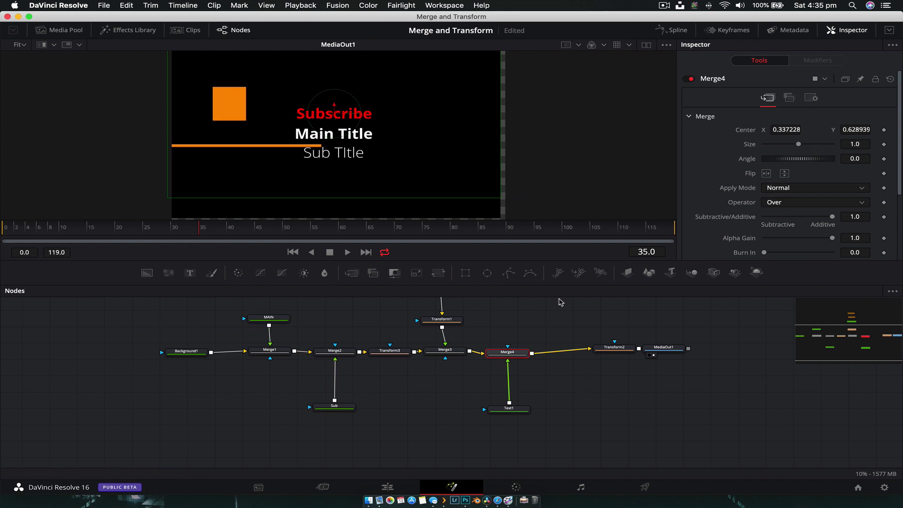
drag(561, 302, 587, 336)
scroll(588, 357, down, 2)
scroll(487, 352, up, 3)
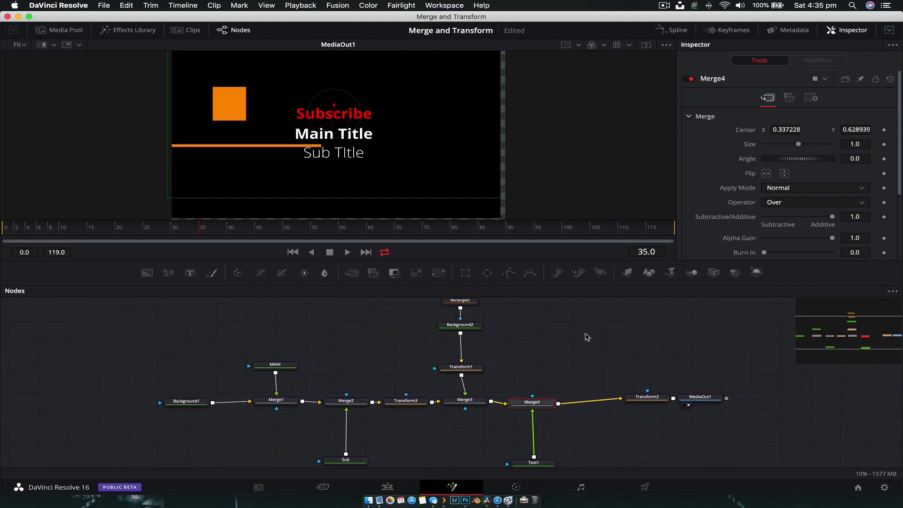
scroll(514, 330, down, 2)
scroll(514, 330, right, 2)
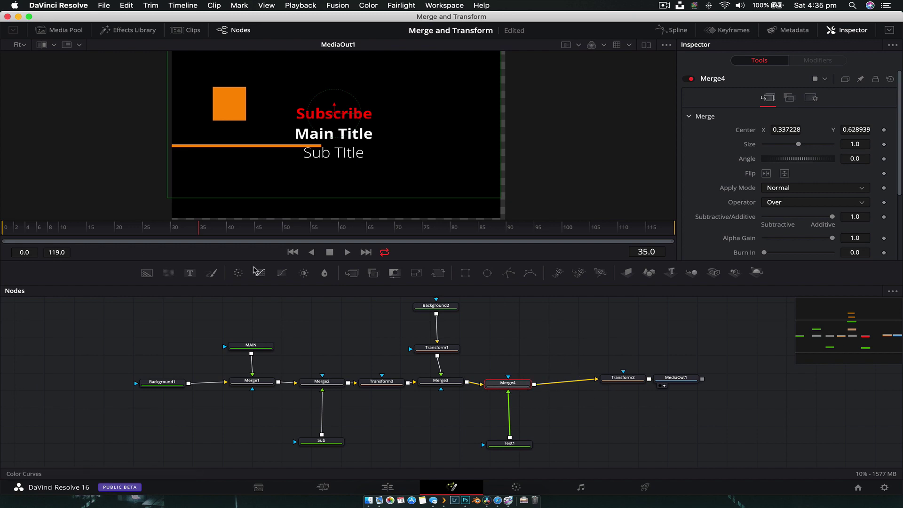
drag(149, 275, 568, 328)
Make Background3 solid red, try merging it into the title chain, undo, and reposition it
click(850, 185)
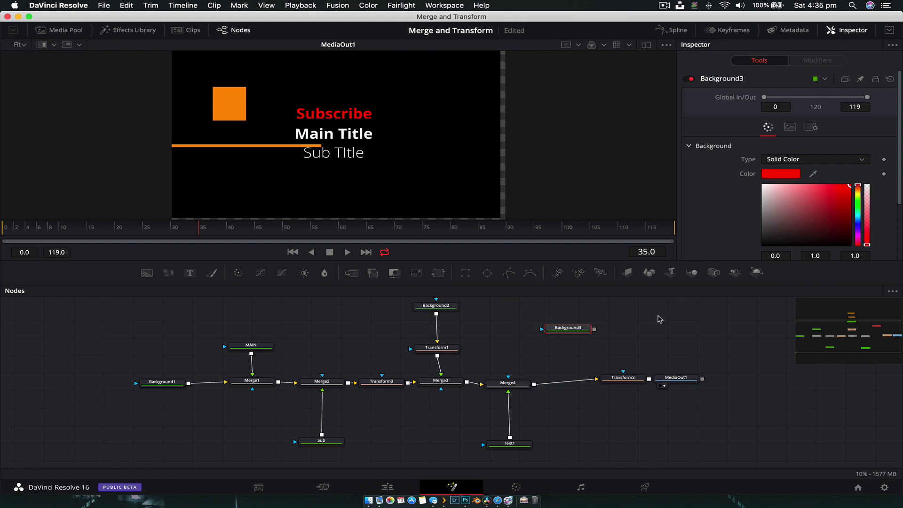
drag(648, 331, 546, 383)
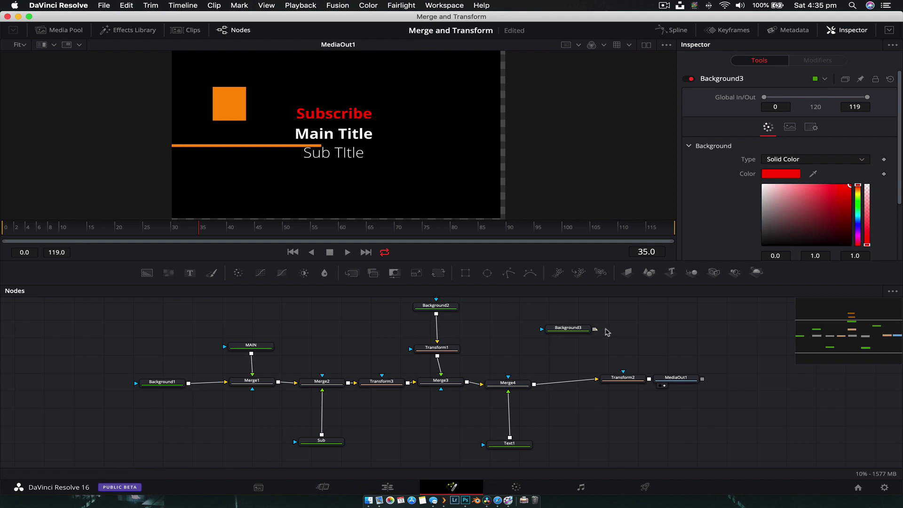
drag(619, 336, 535, 384)
drag(575, 330, 350, 385)
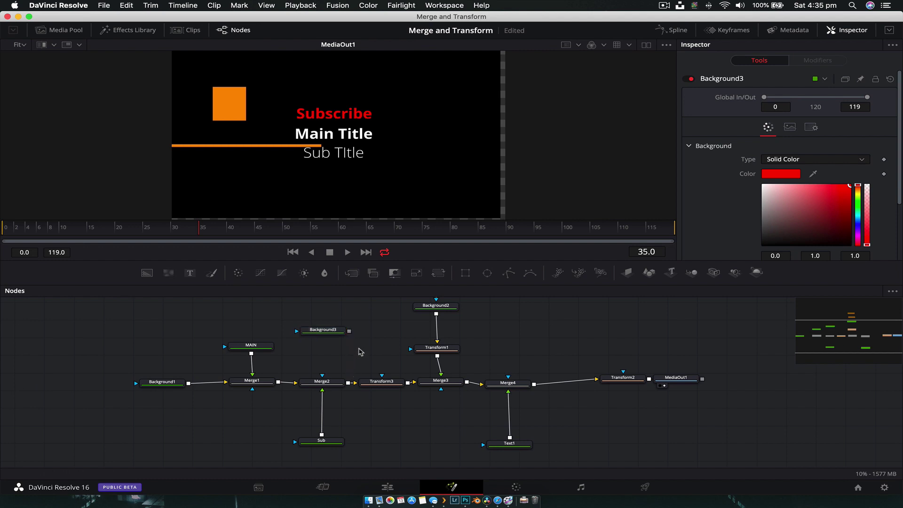
drag(349, 332, 350, 388)
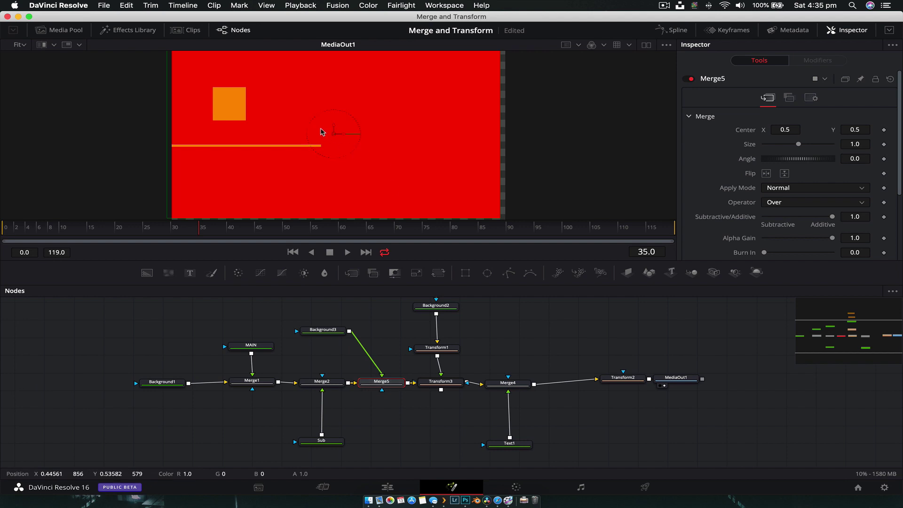
drag(329, 331, 354, 330)
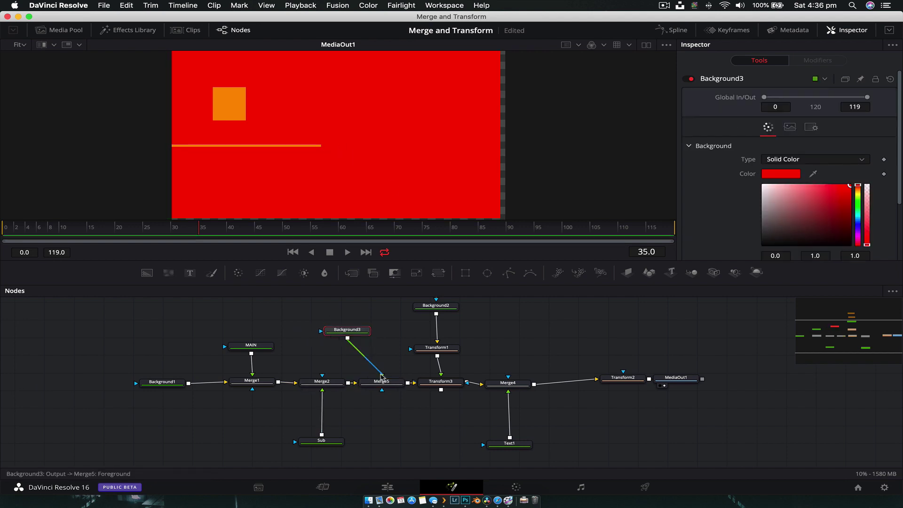
key(super+z)
key(super+z)
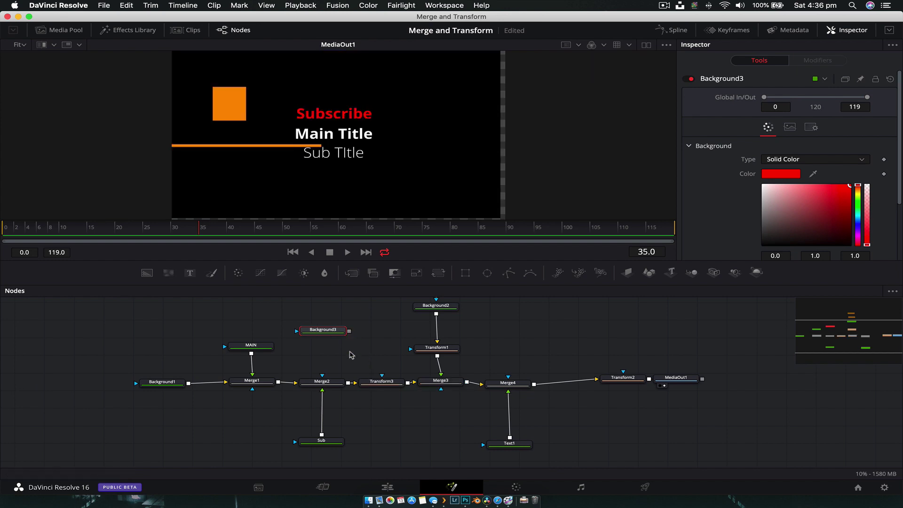
drag(301, 319, 324, 325)
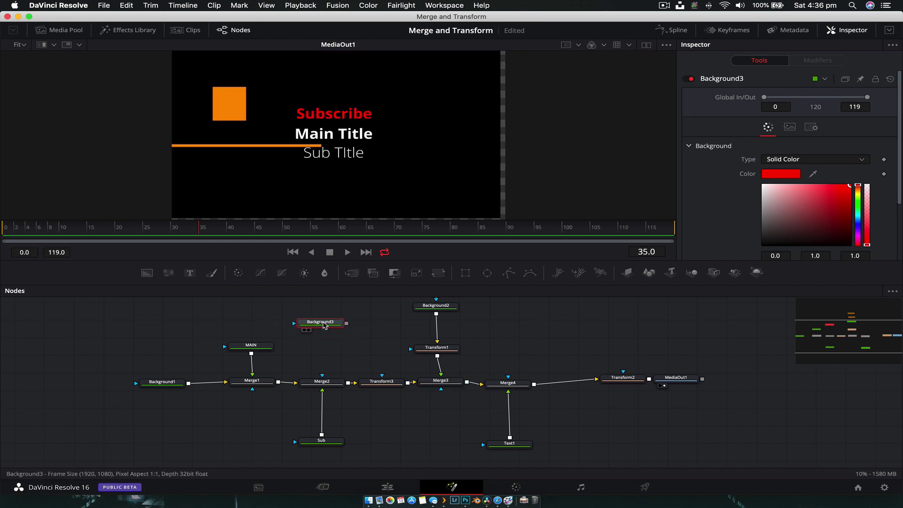
Mask Background3 with Ellipse1 shifted left and Ellipse2 shifted right
key(1)
click(487, 273)
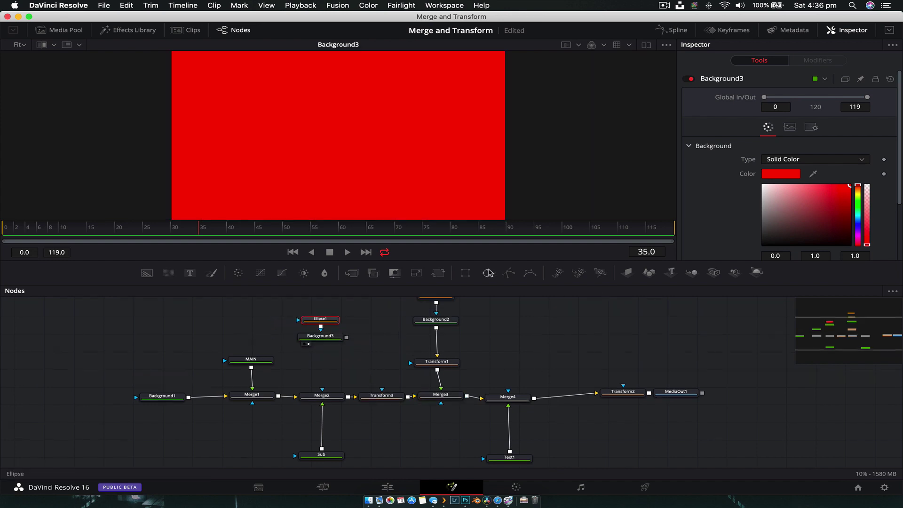
drag(265, 321, 250, 321)
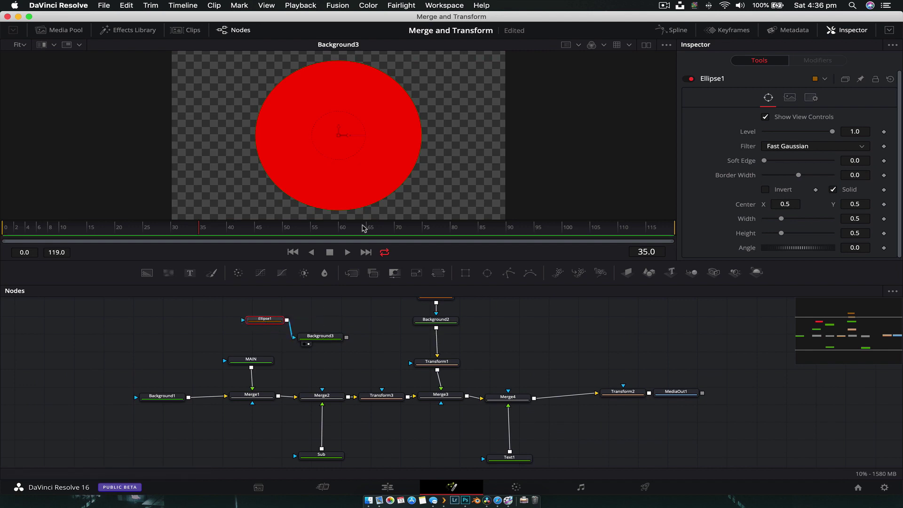
drag(351, 137, 293, 136)
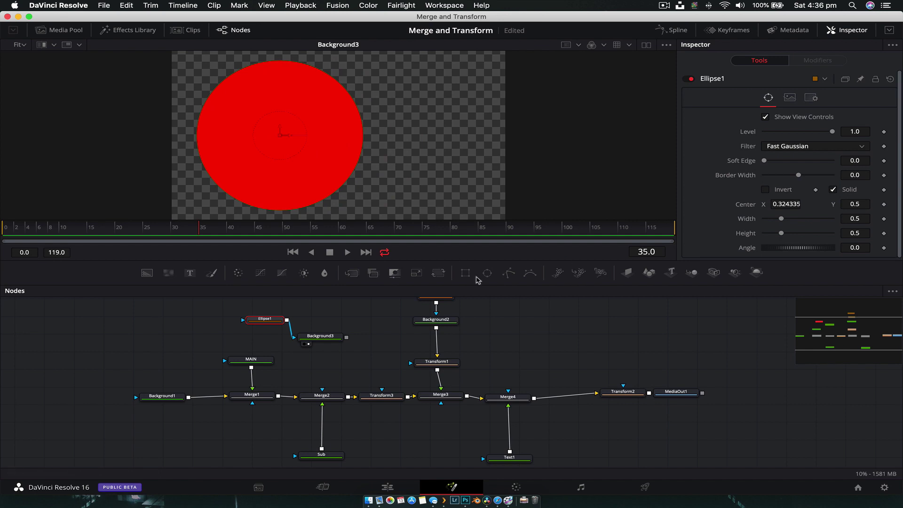
click(487, 273)
drag(317, 316, 376, 315)
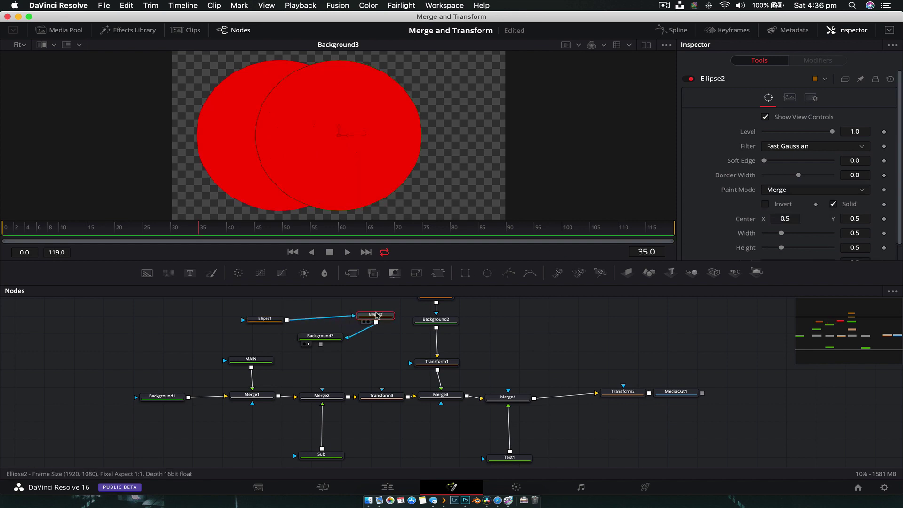
drag(351, 137, 429, 136)
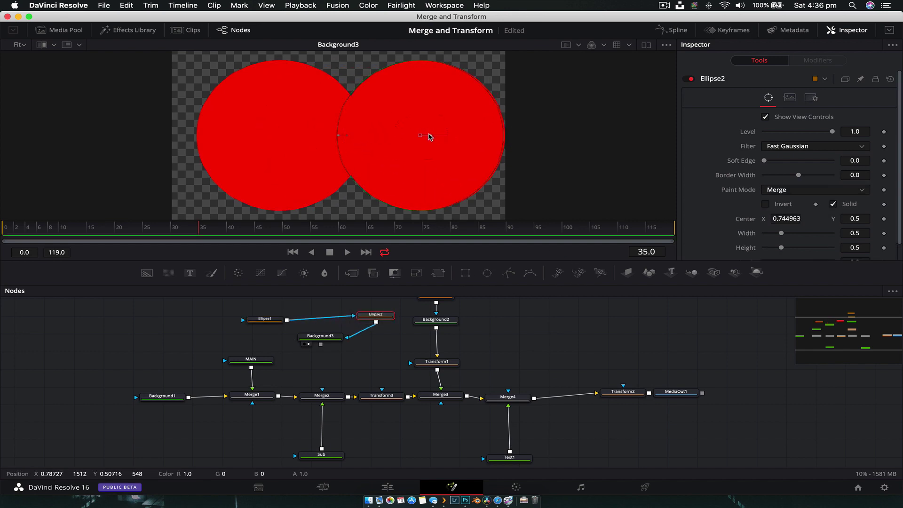
Merge the twin-circle Background3 into the composite via Merge5 and view MediaOut1
click(319, 338)
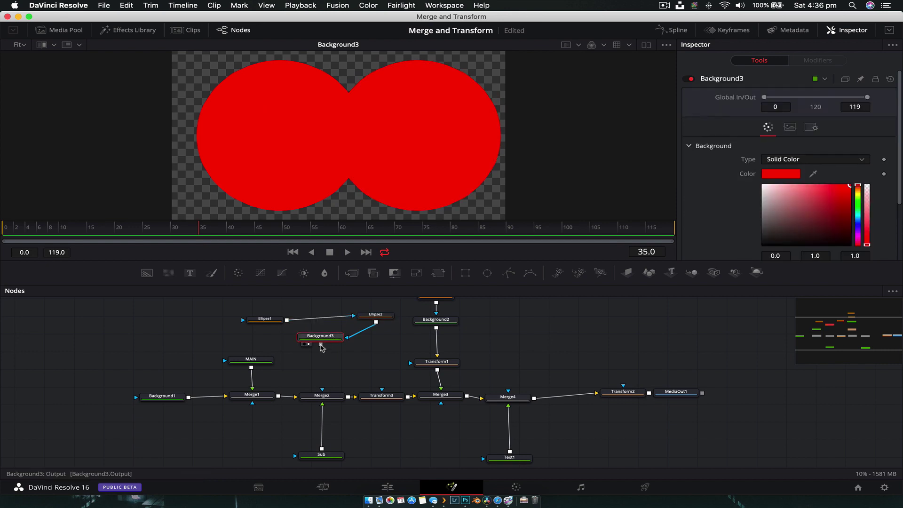
drag(321, 345, 278, 396)
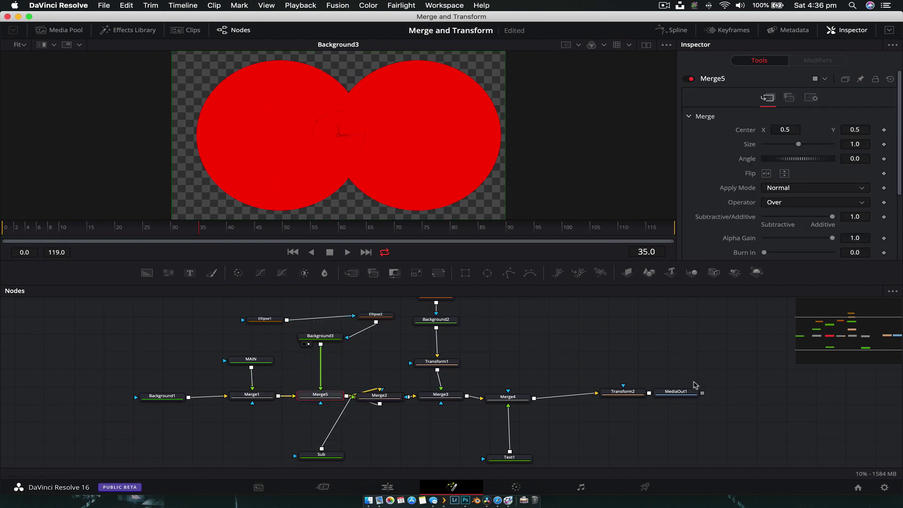
click(684, 395)
key(1)
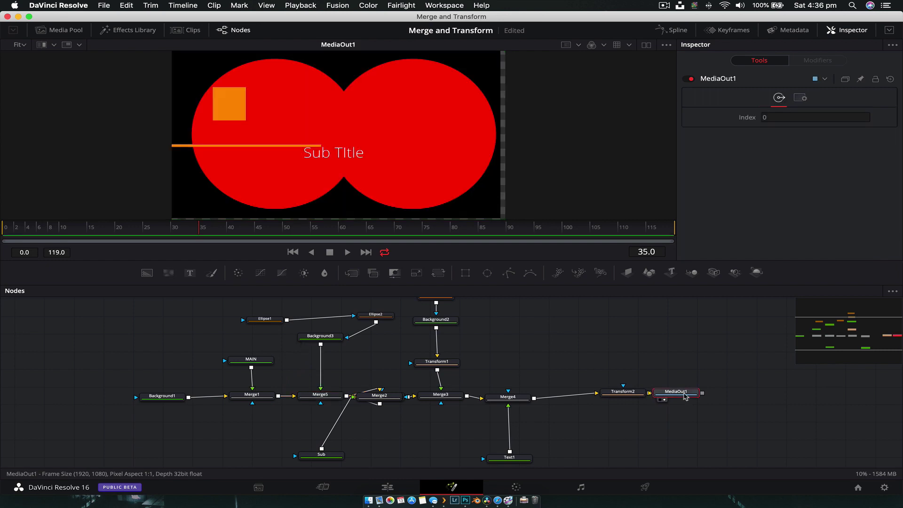
click(332, 336)
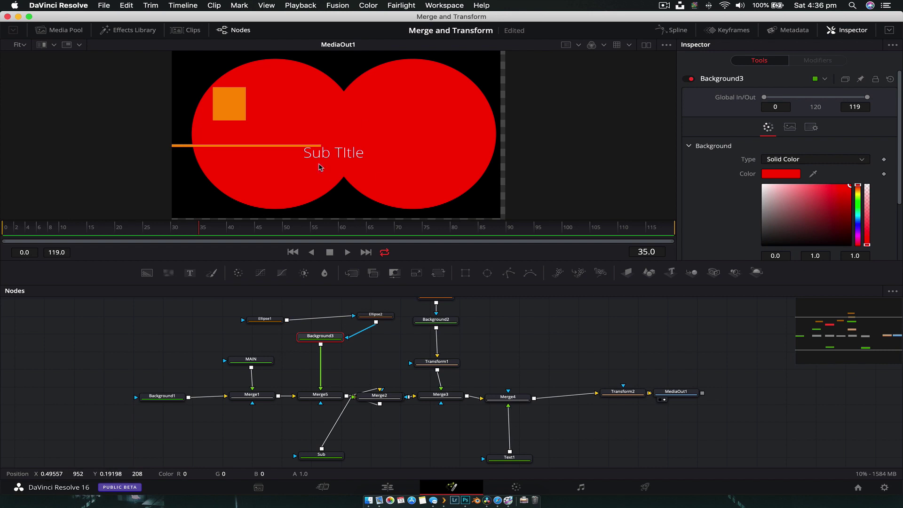
drag(332, 456, 394, 453)
scroll(384, 454, down, 1)
drag(366, 362, 388, 450)
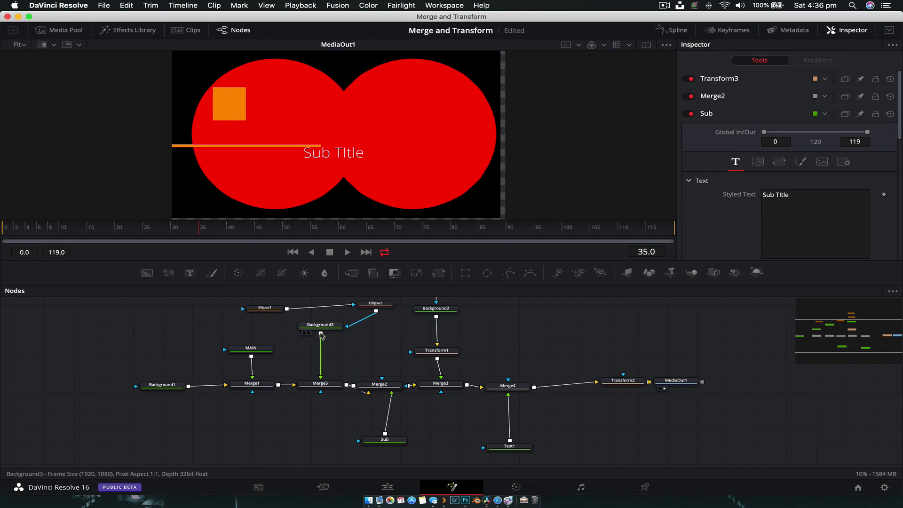
Add Transform4 after Background3 and drag the red twin circles to the frame's bottom
drag(282, 395, 260, 340)
click(252, 348)
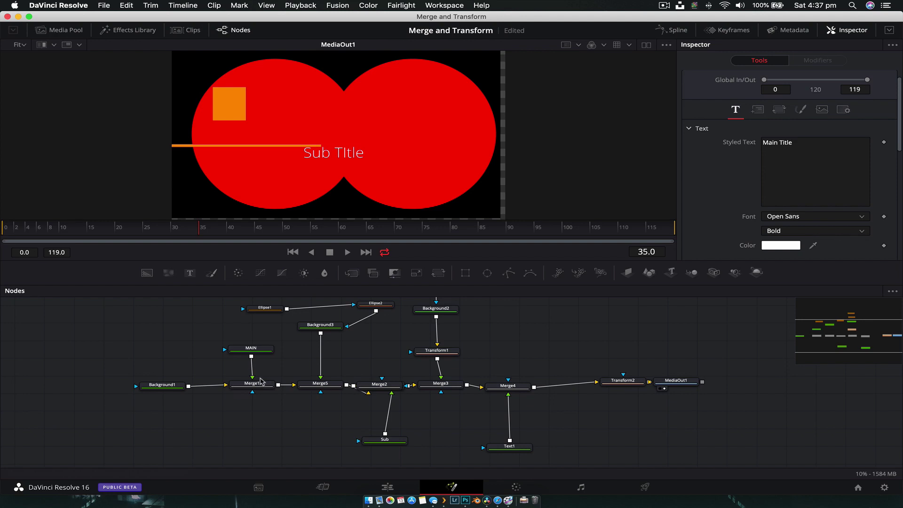
drag(335, 327, 333, 334)
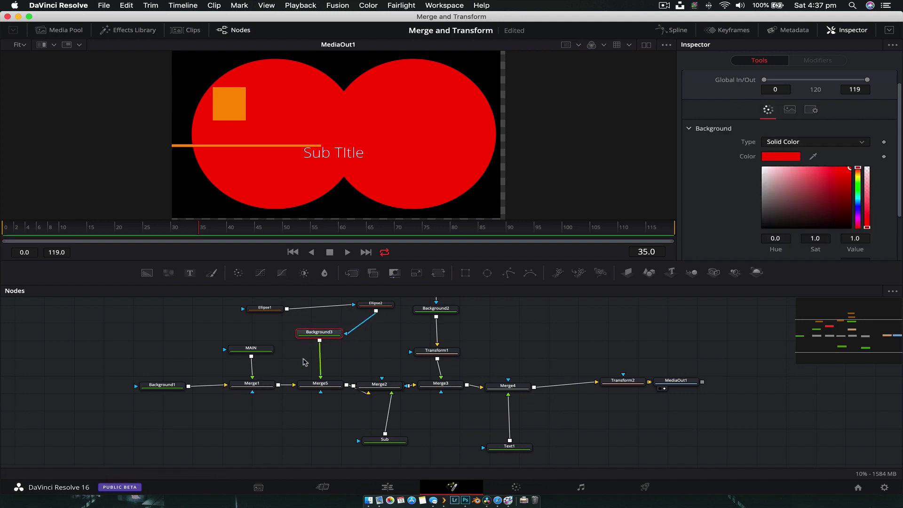
key(shift+space)
text(tra)
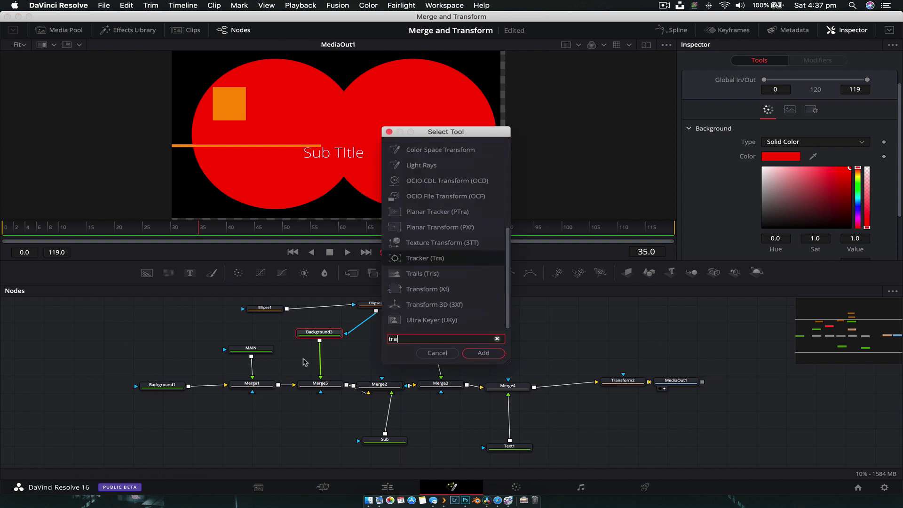
key(Down)
key(Down)
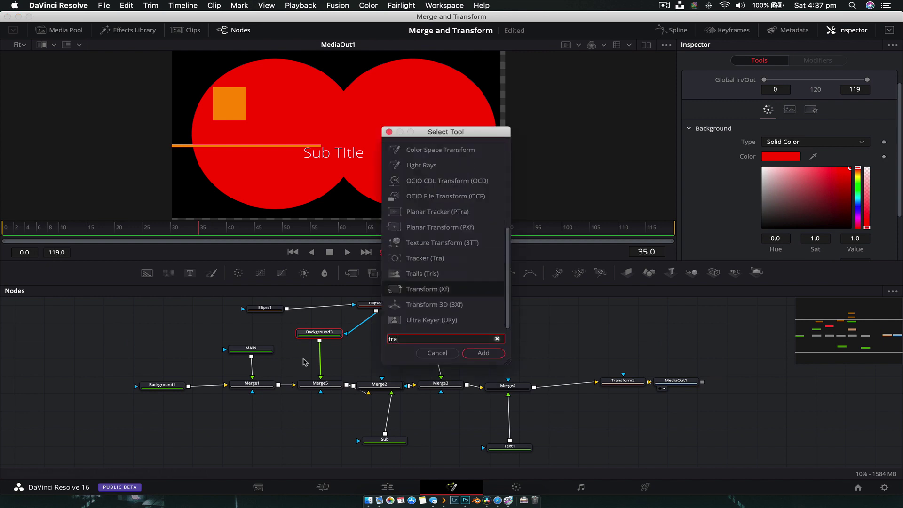
key(Return)
drag(335, 141, 343, 150)
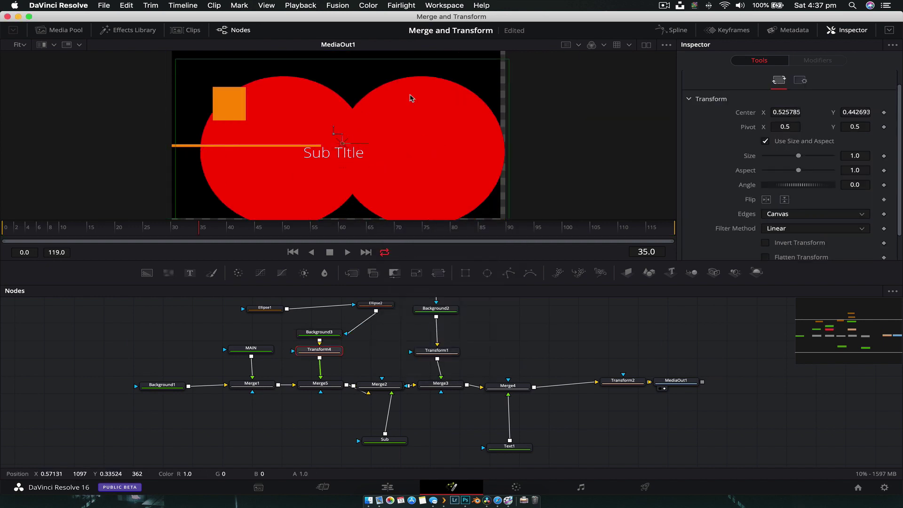
drag(411, 97, 329, 245)
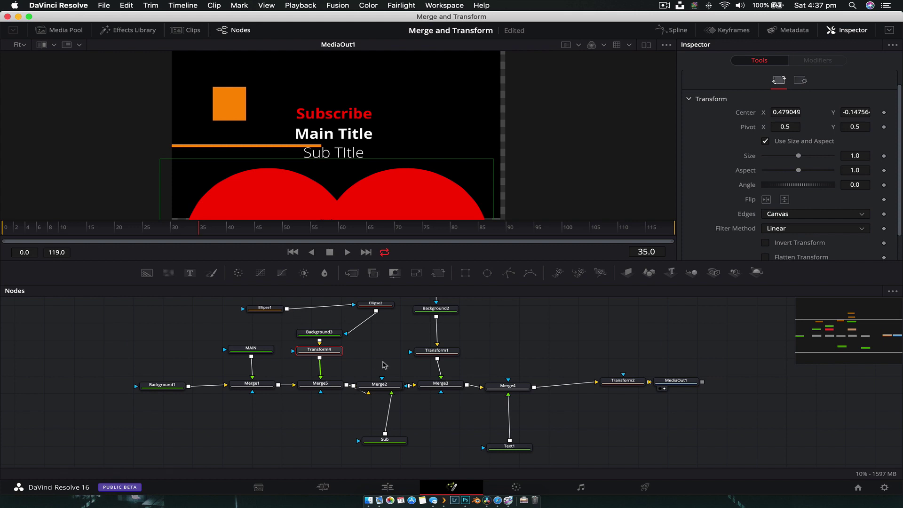